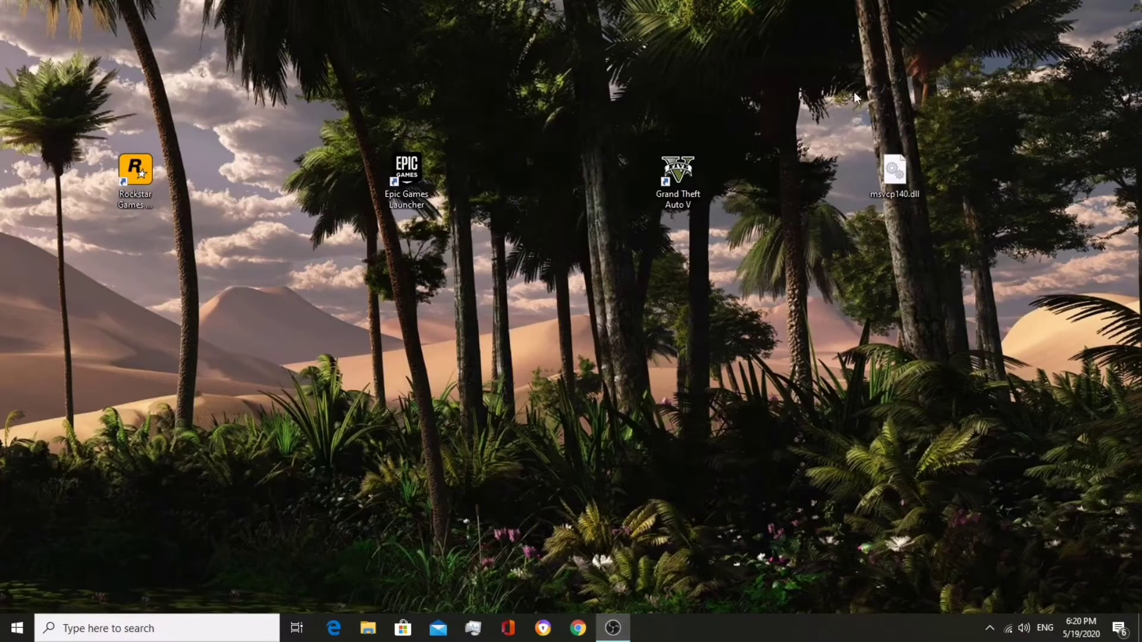
left_click_drag(809, 101, 937, 277)
left_click(837, 131)
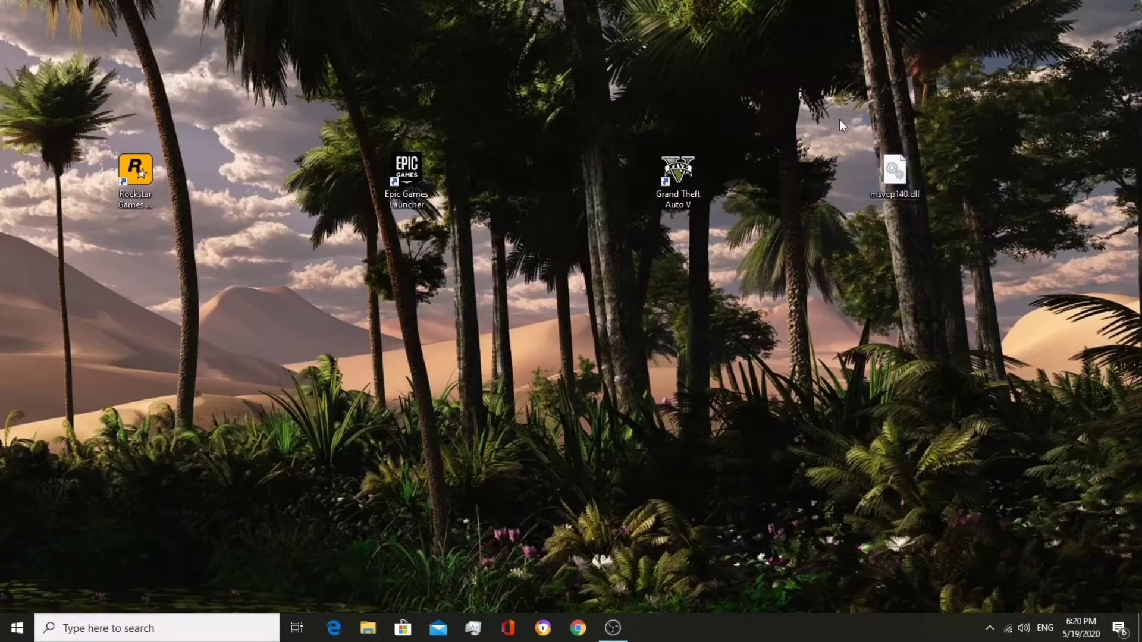
left_click_drag(840, 119, 988, 286)
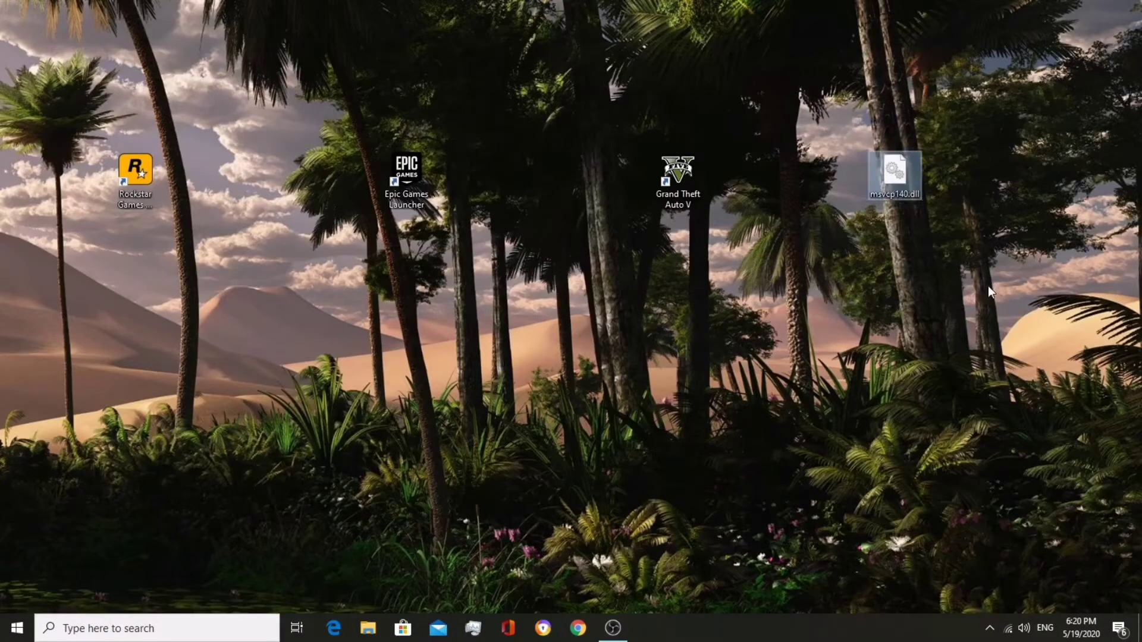
left_click(975, 295)
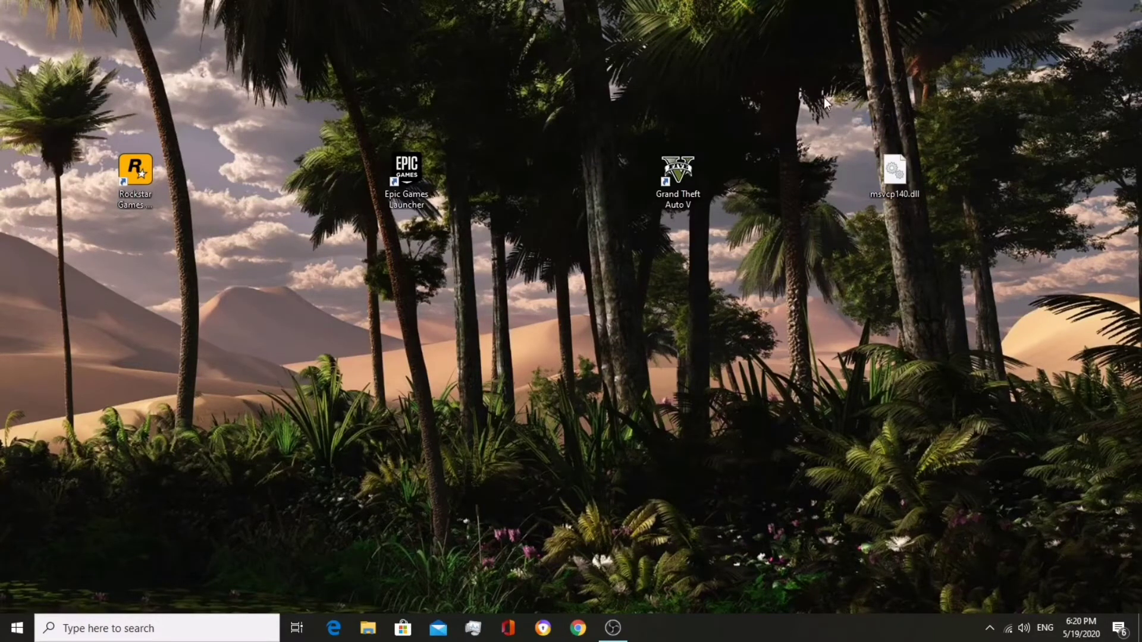
left_click_drag(824, 99, 916, 197)
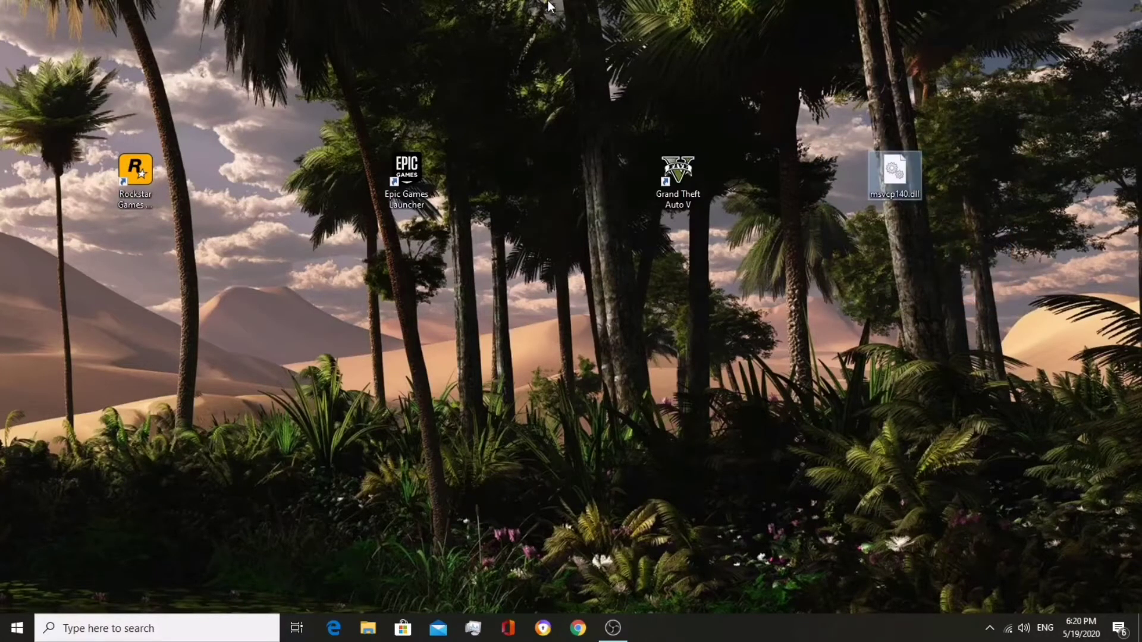
left_click(815, 286)
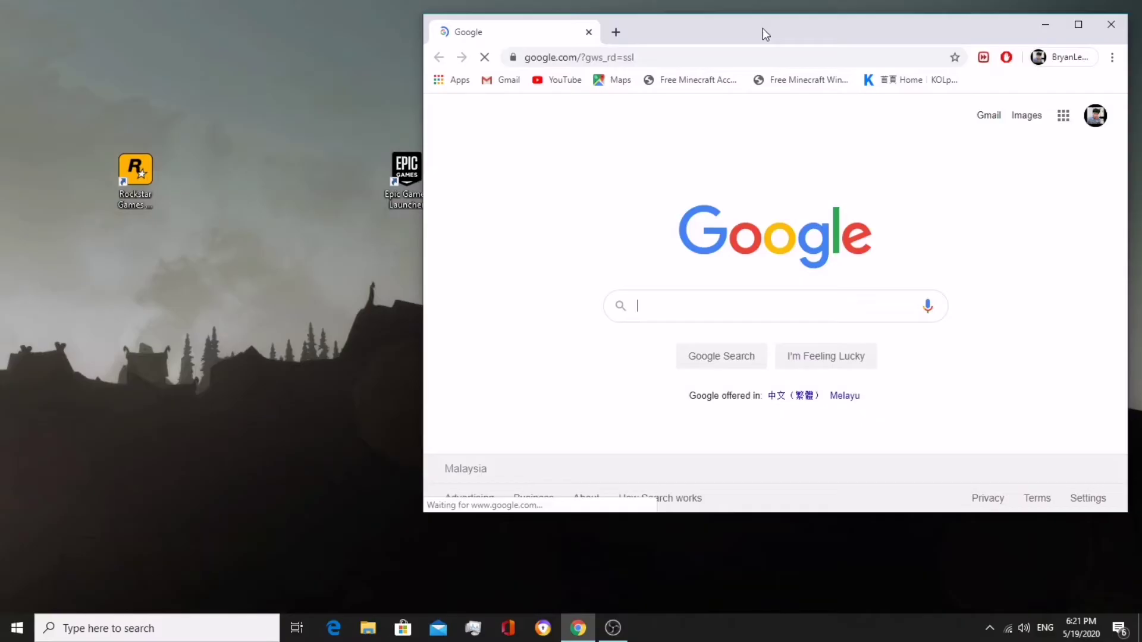
- Maximize the browser window, search Google for "msvcp140.dll download" and open the DLL-files.com result
double_click(763, 27)
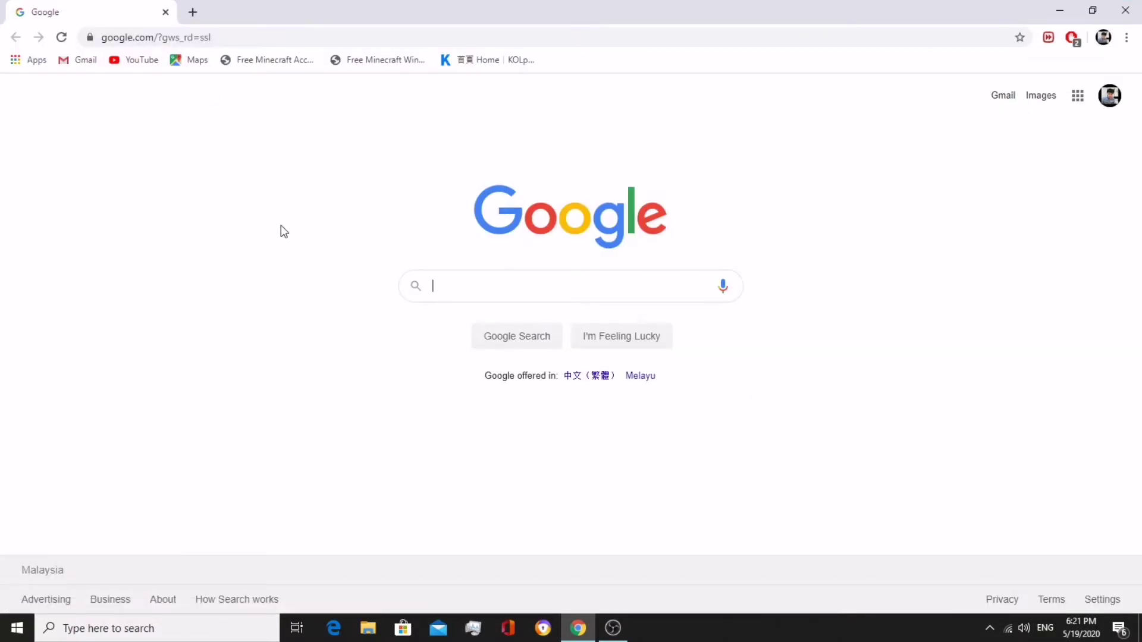
type("msvcp")
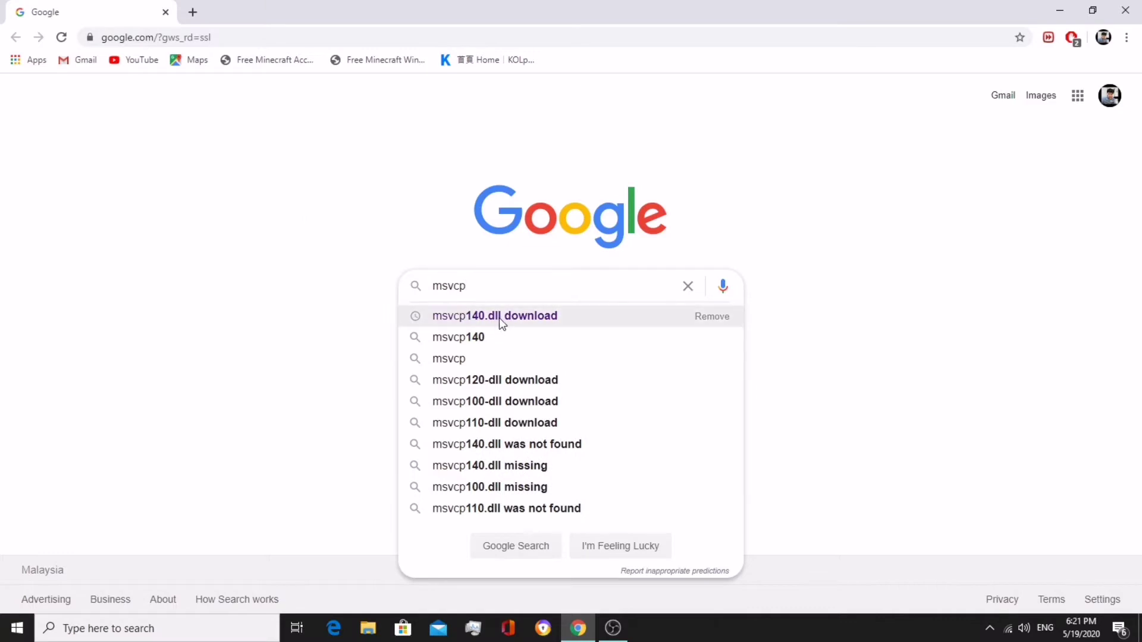
left_click(498, 318)
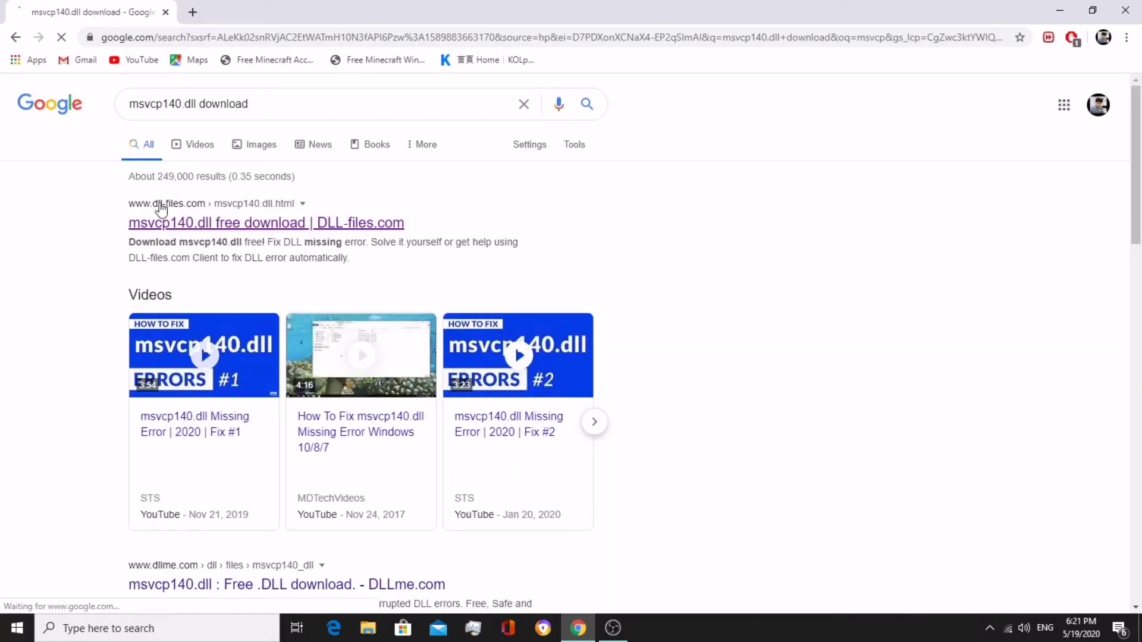
left_click(156, 206)
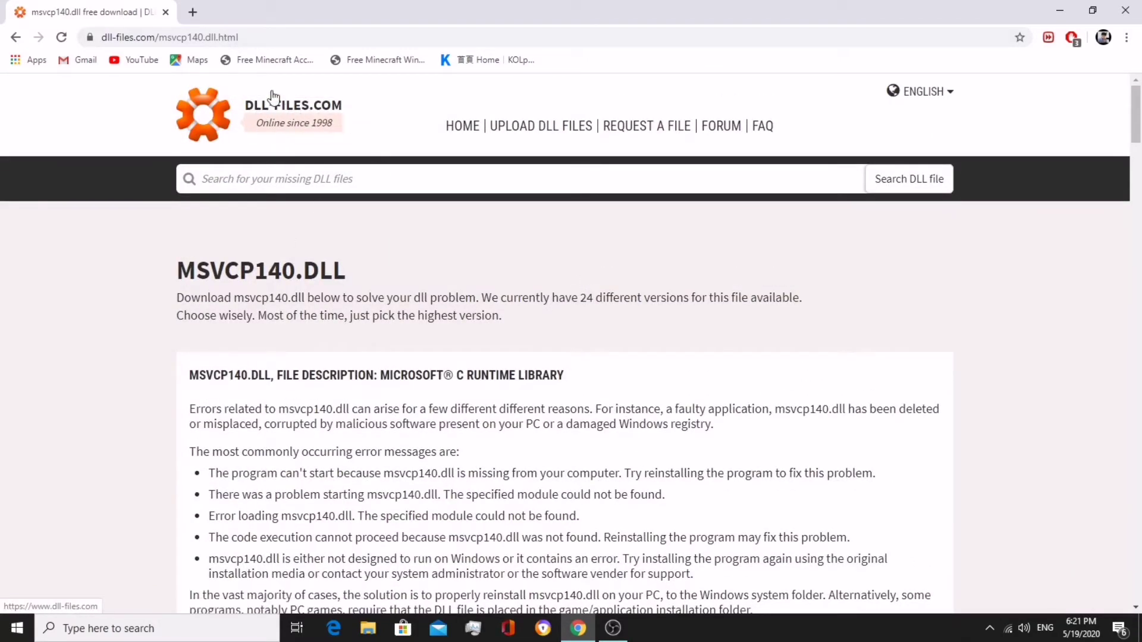
- Review the listed msvcp140.dll versions and download the 64-bit version 14.26.28804.1
scroll(357, 238, "down", 10)
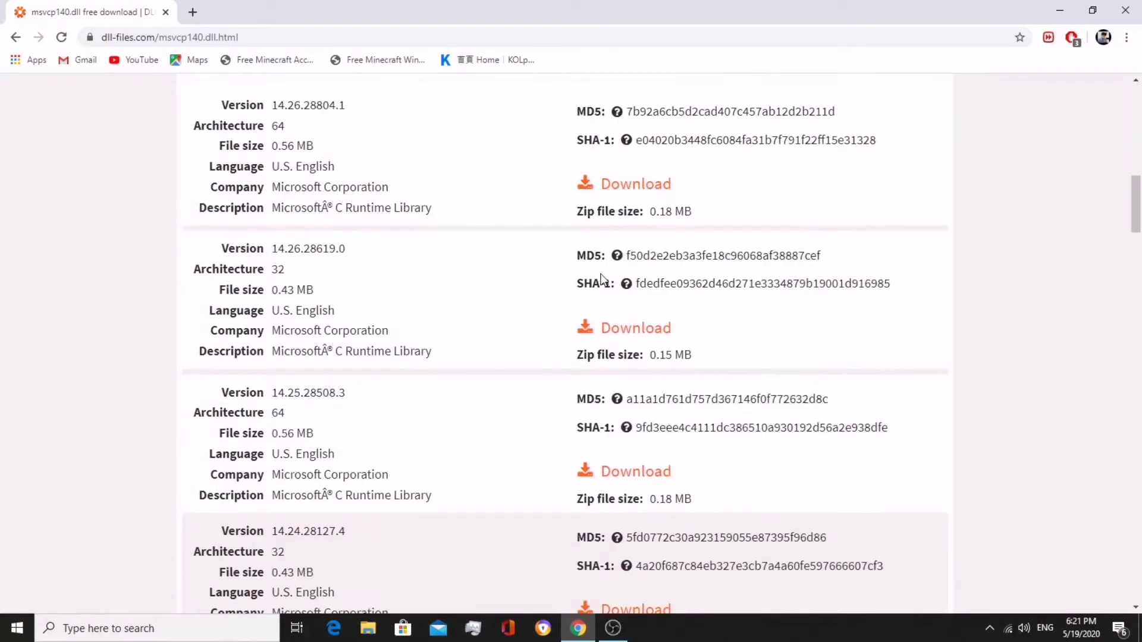
scroll(506, 261, "up", 10)
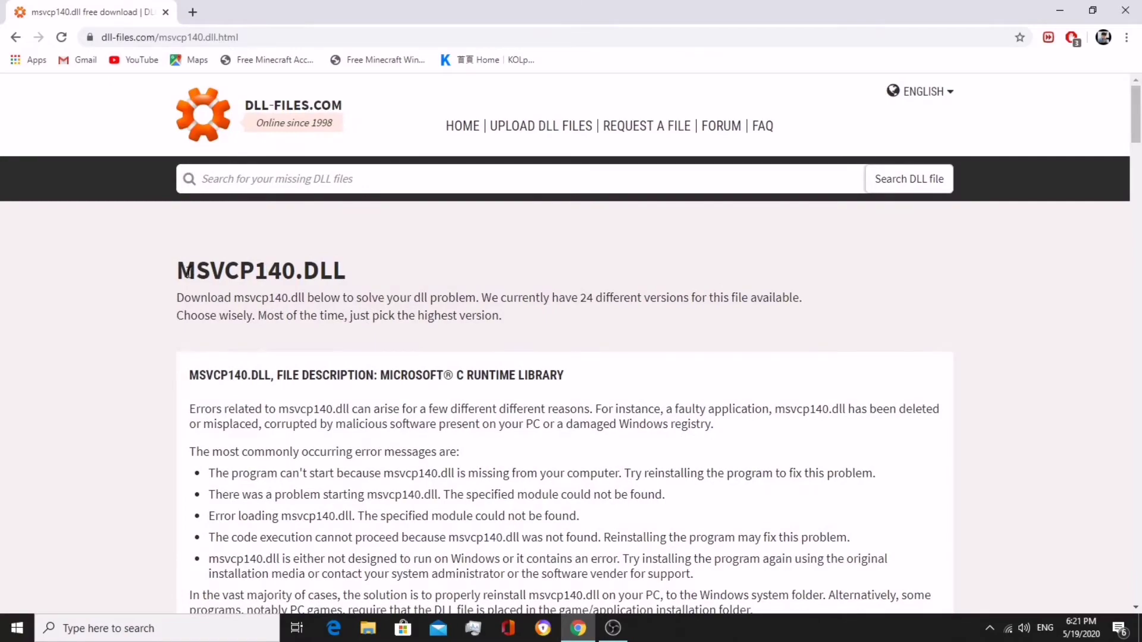
scroll(482, 295, "down", 10)
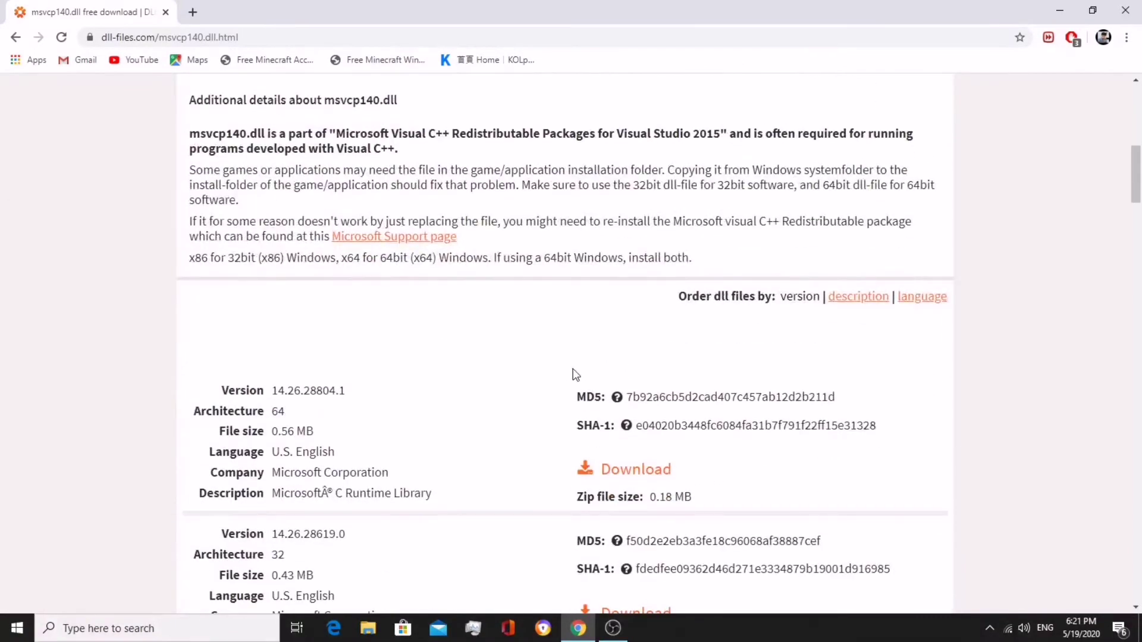
double_click(242, 390)
left_click(291, 392)
scroll(368, 411, "down", 5)
scroll(369, 413, "up", 5)
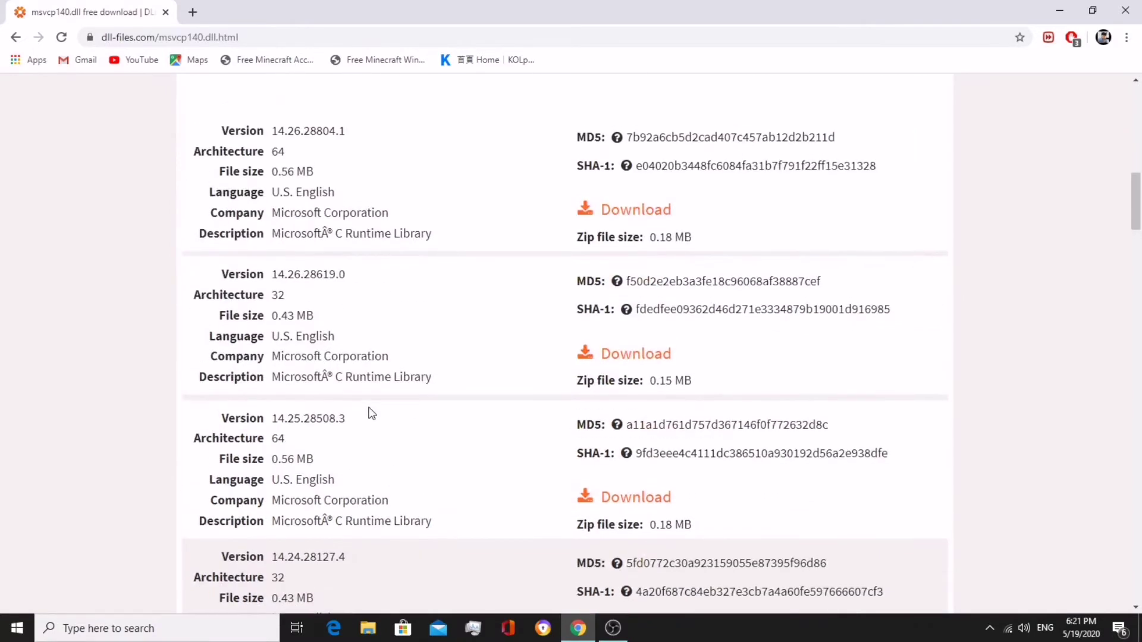
scroll(550, 429, "down", 2)
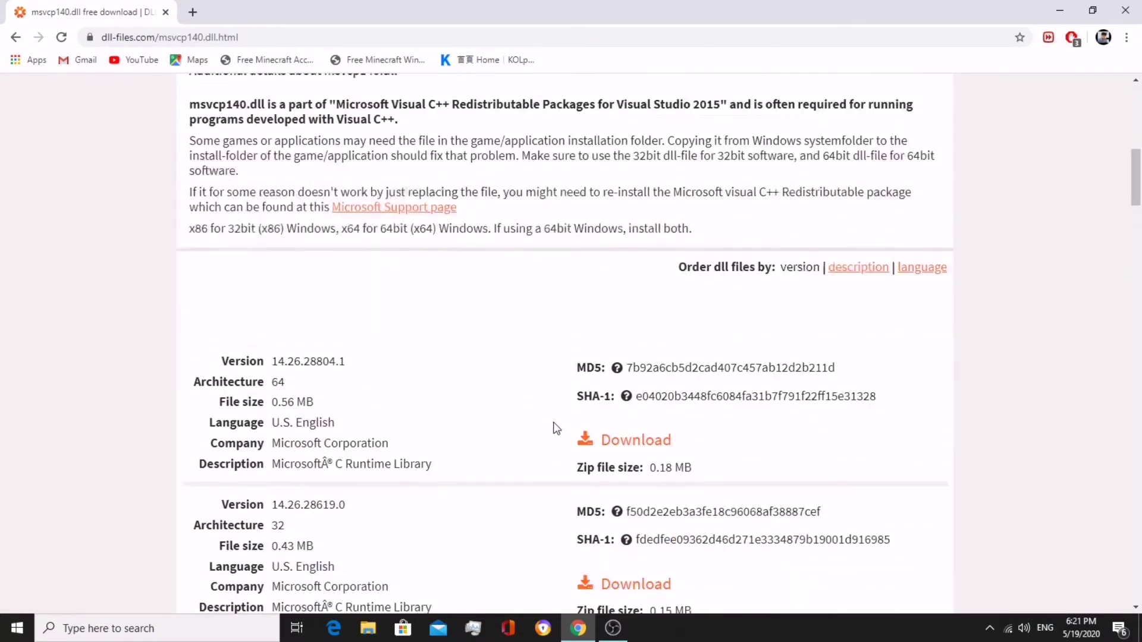
scroll(497, 515, "down", 2)
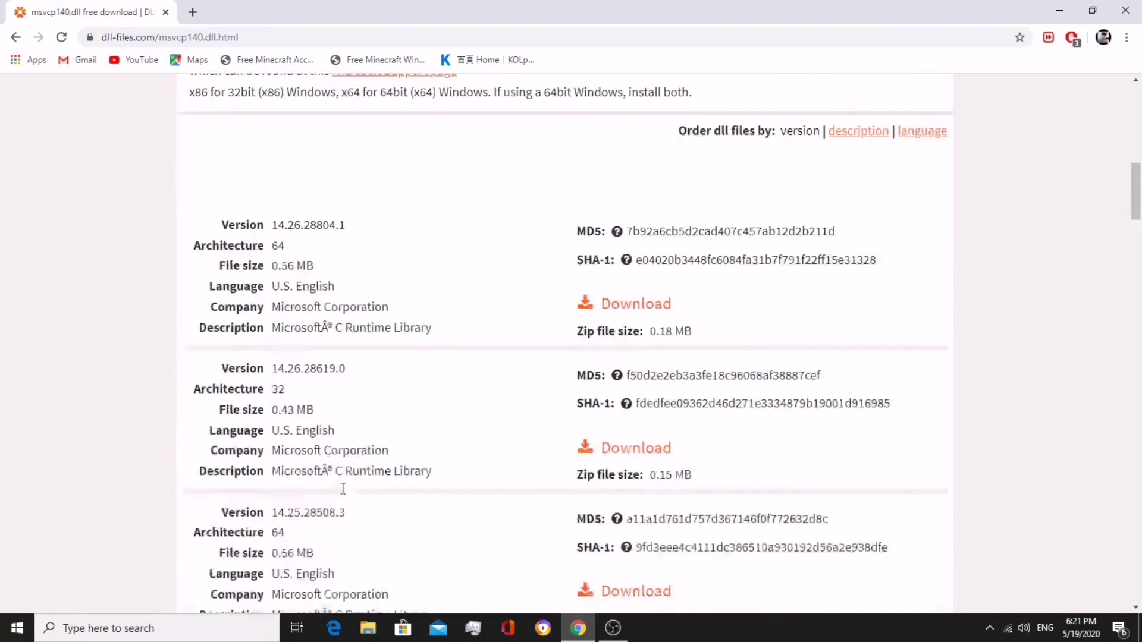
scroll(280, 397, "down", 3)
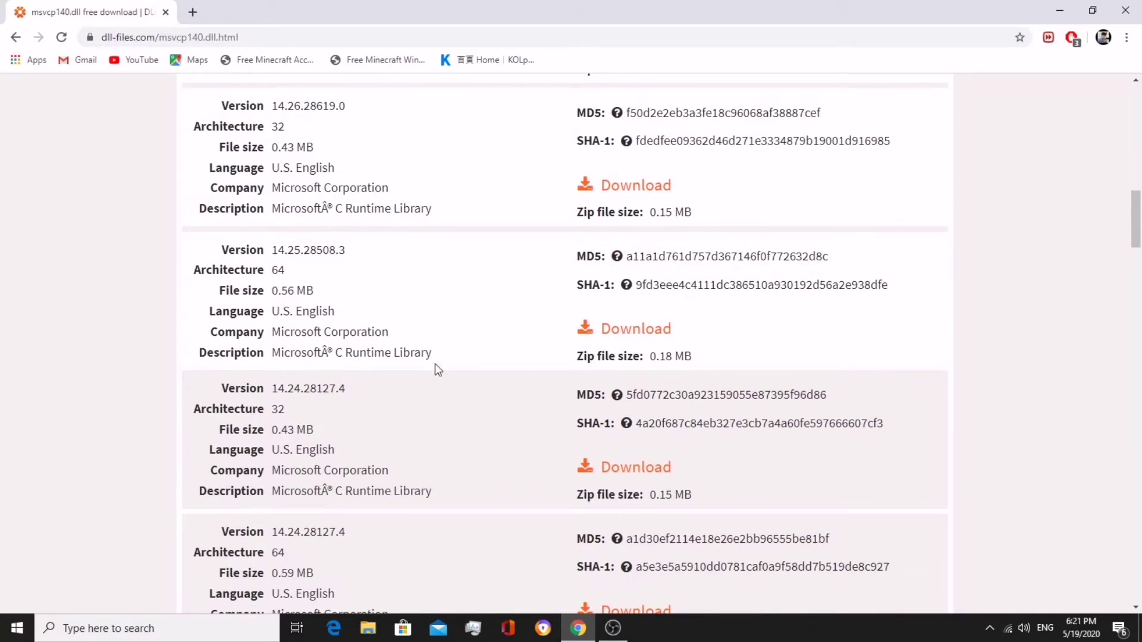
scroll(476, 369, "up", 4)
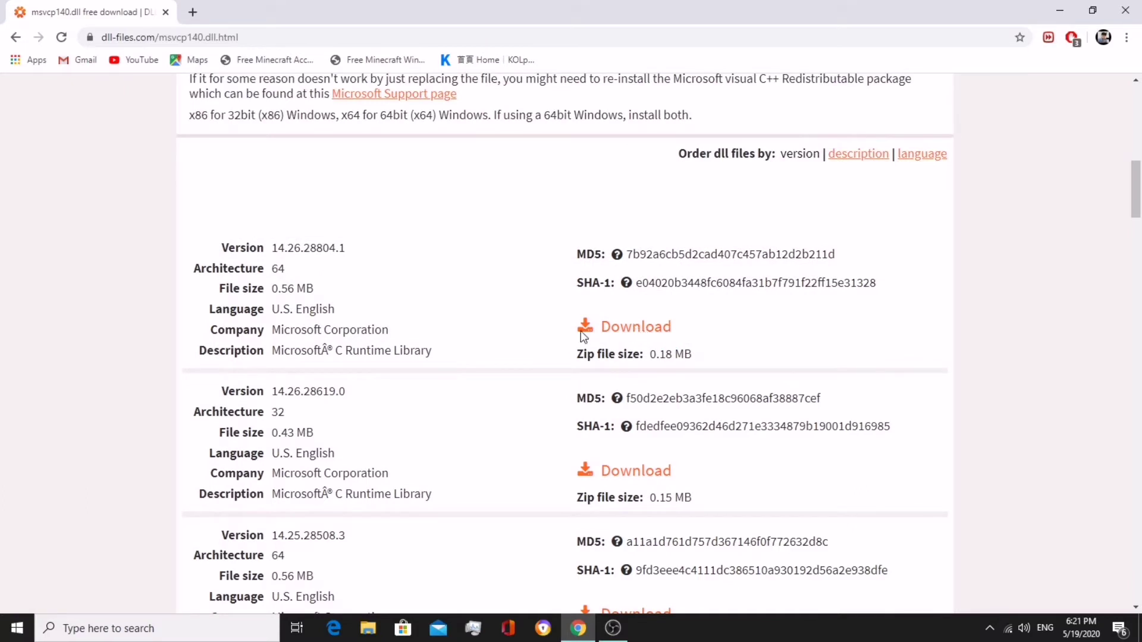
left_click(604, 328)
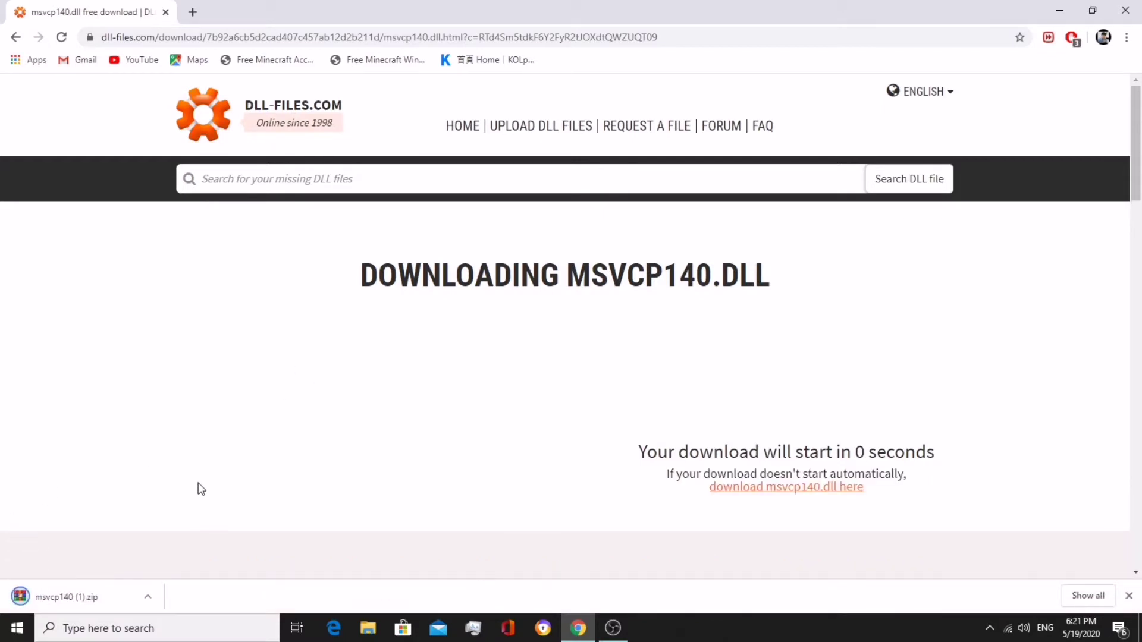
- Search for "winrar download" on Google in a new browser tab
left_click(195, 9)
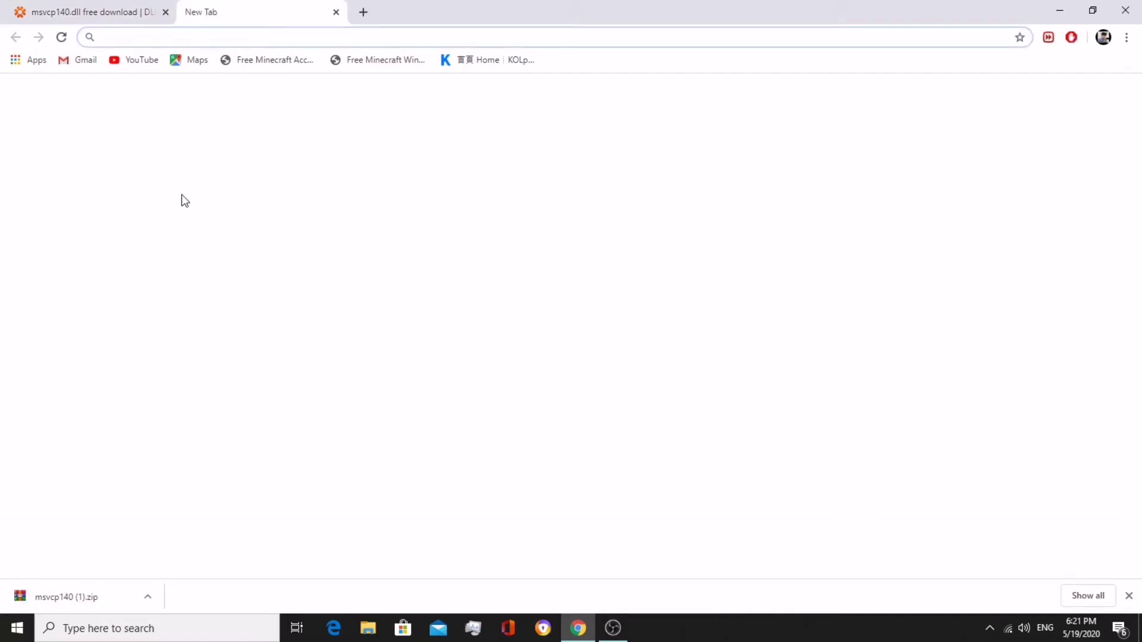
type("winrar")
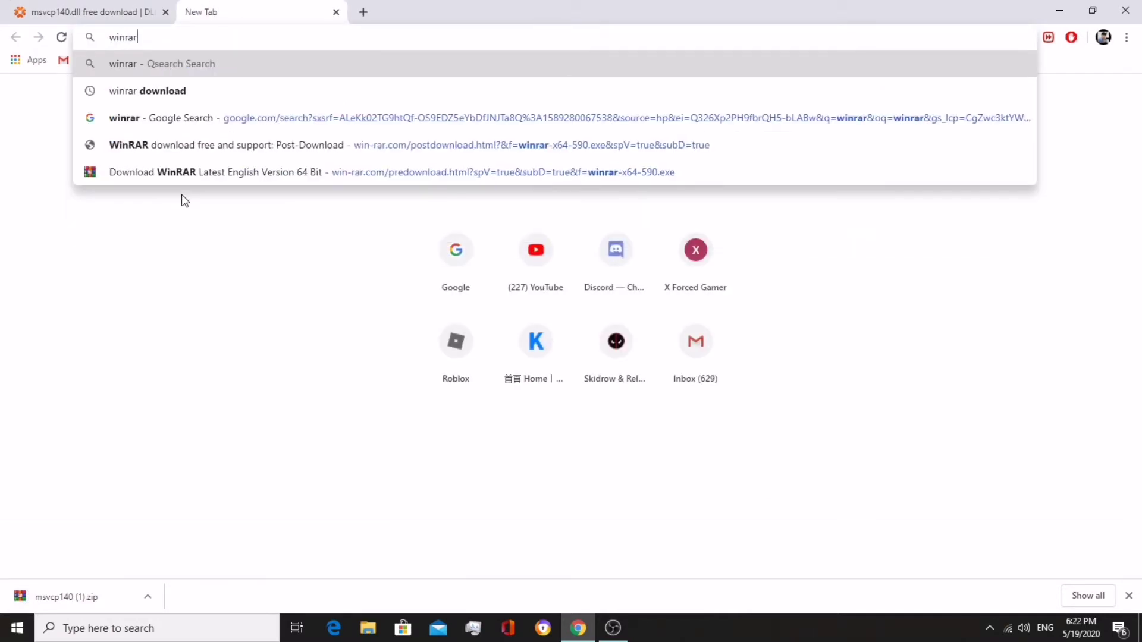
type(" download")
key("Return")
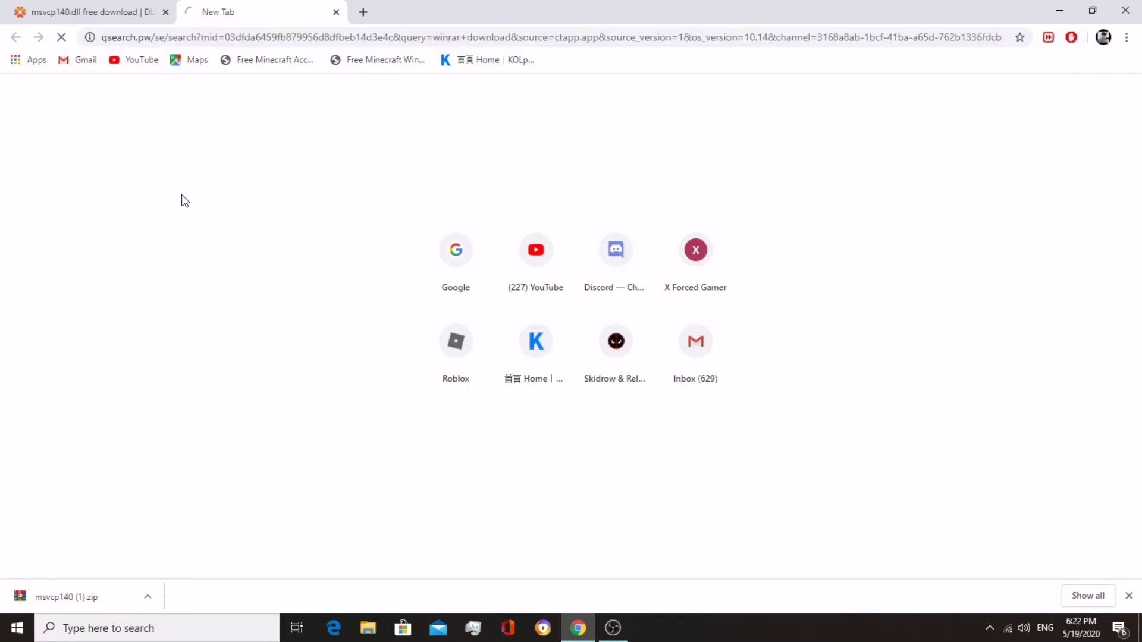
left_click(479, 262)
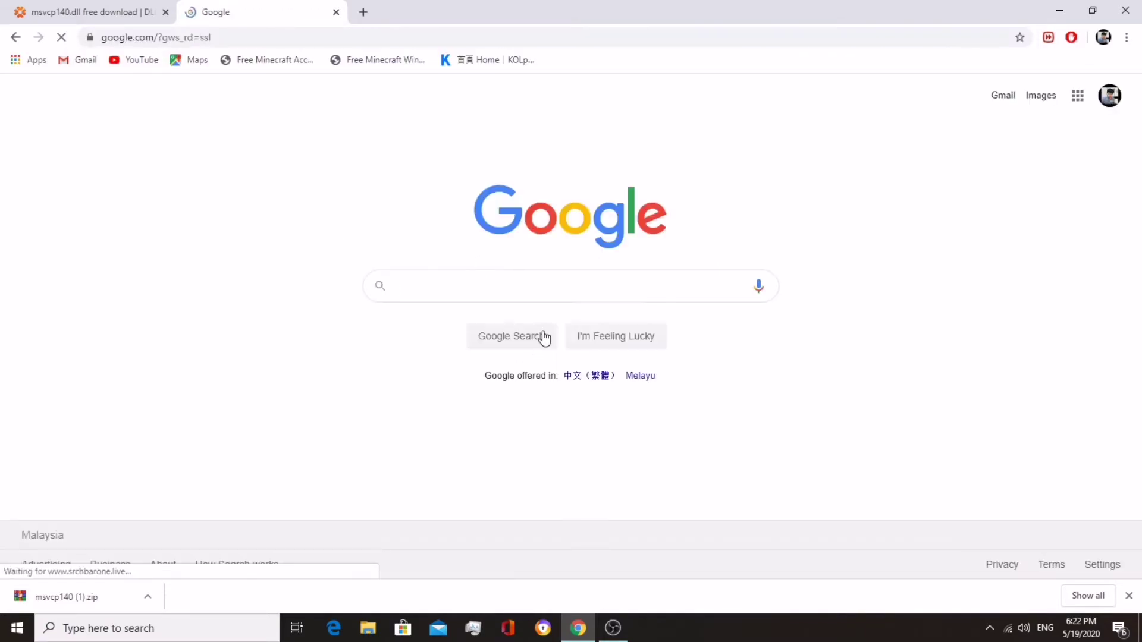
type("wind")
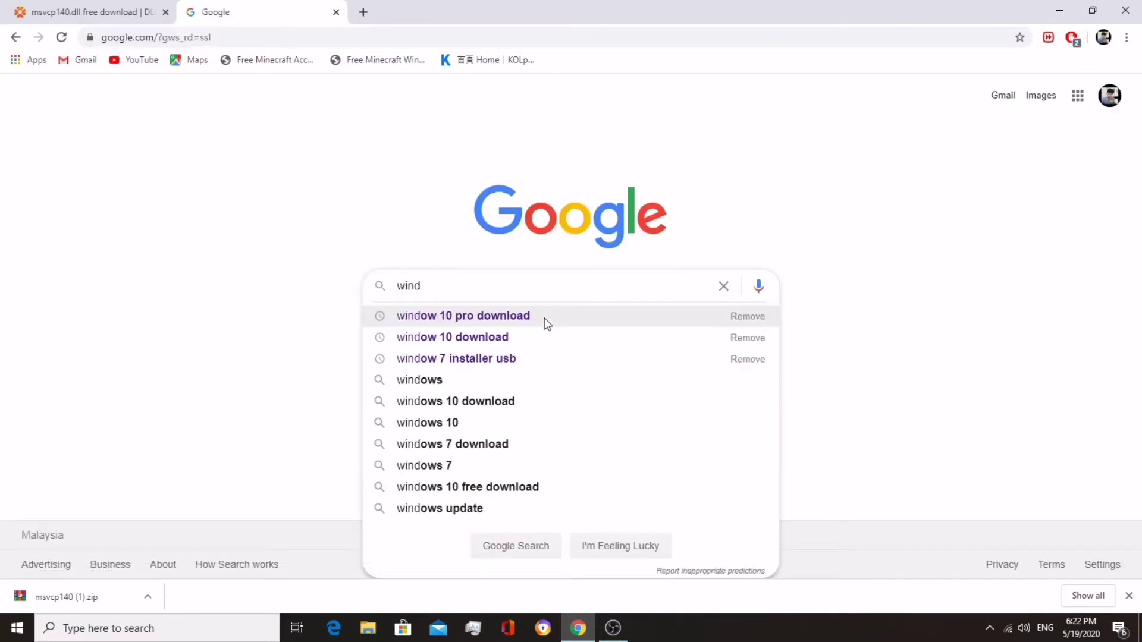
key("BackSpace")
type("rar download")
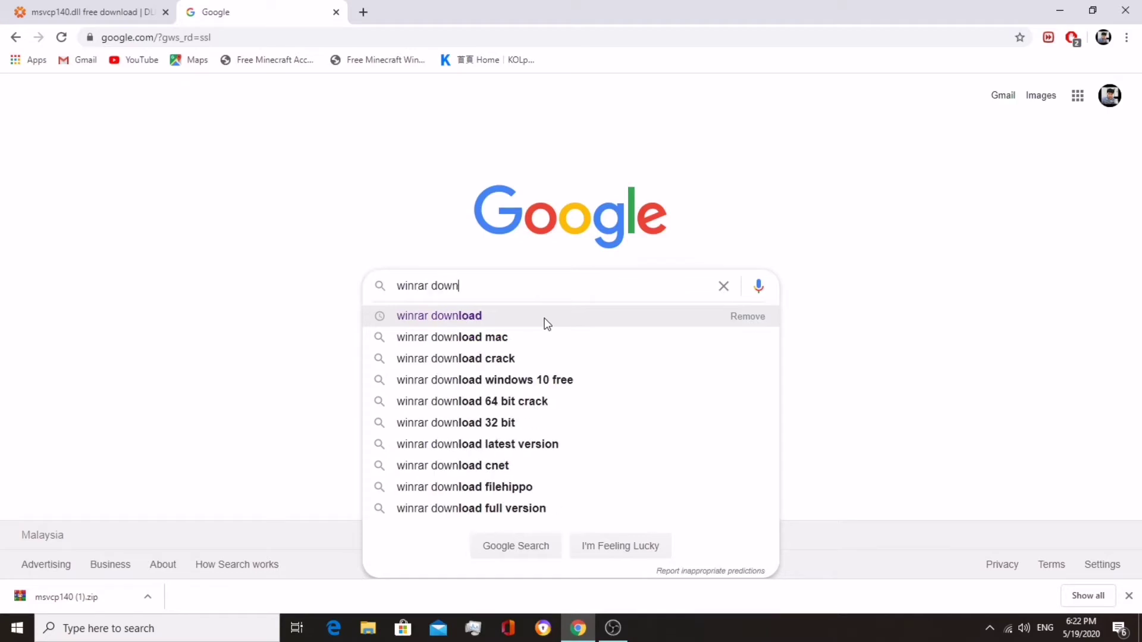
key("Return")
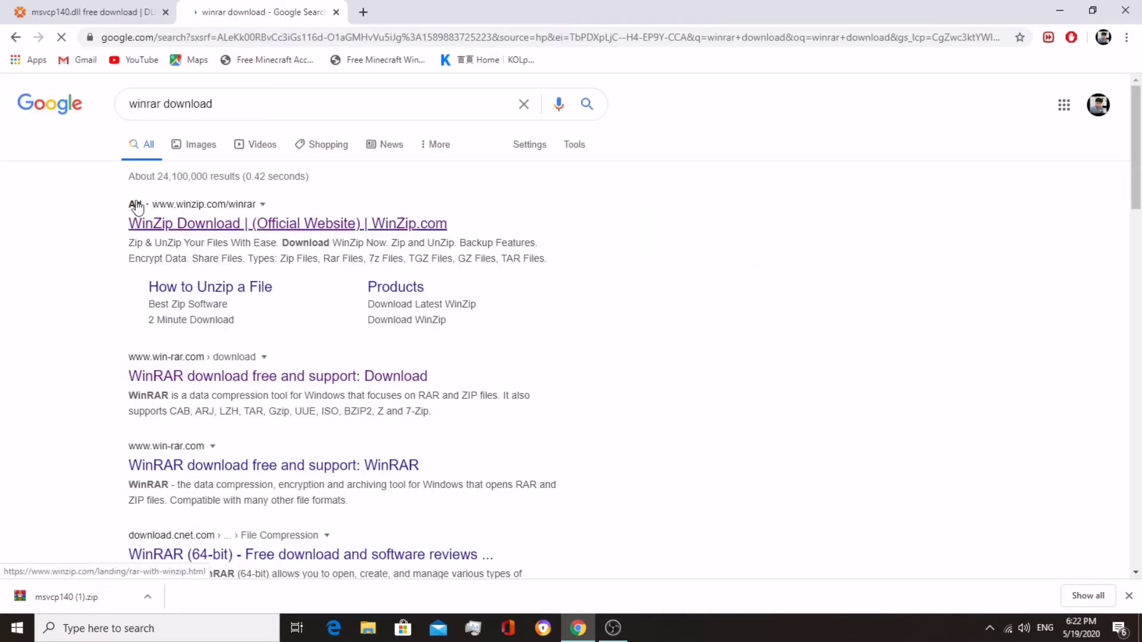
- Open the WinZip download page from the results, look through it, and close both browser tabs
left_click(253, 225)
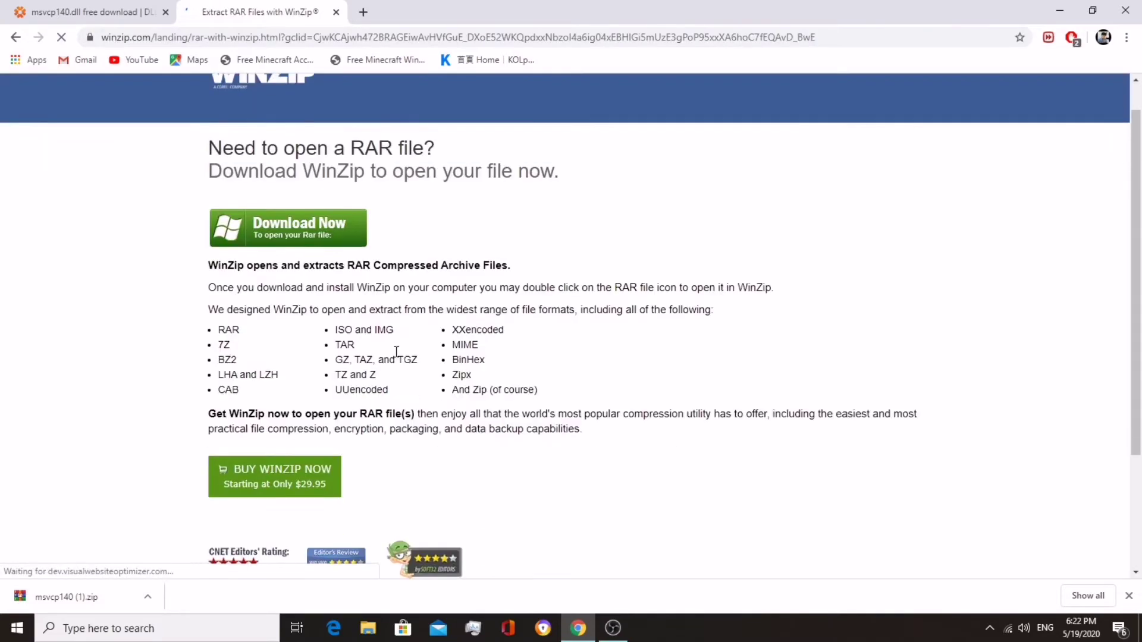
scroll(357, 357, "down", 4)
scroll(402, 261, "up", 4)
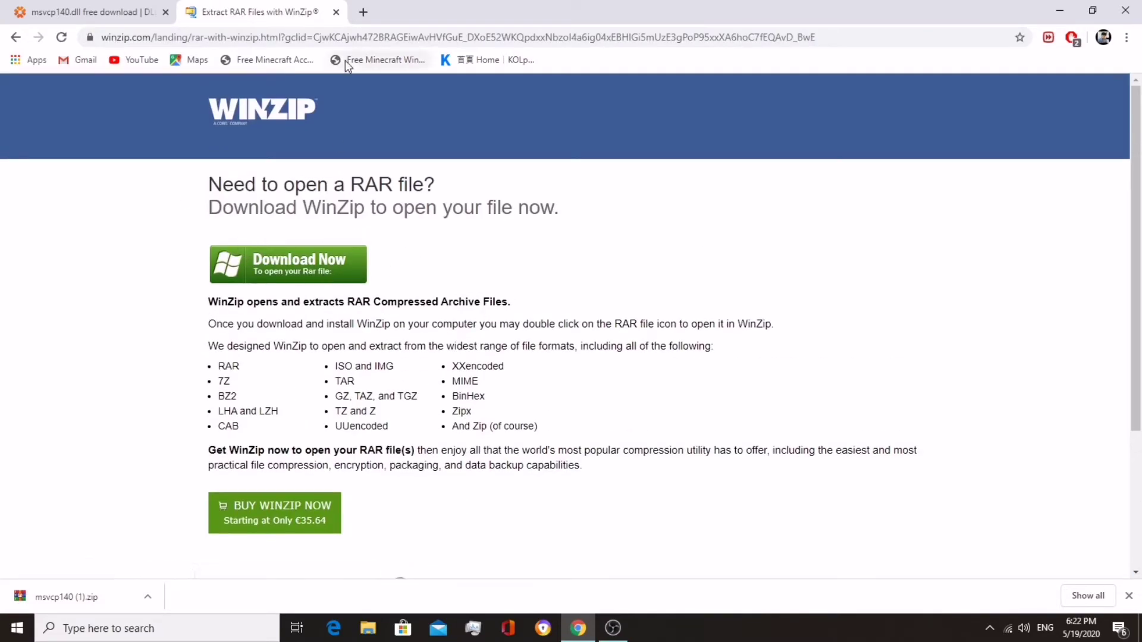
left_click(336, 12)
left_click(165, 11)
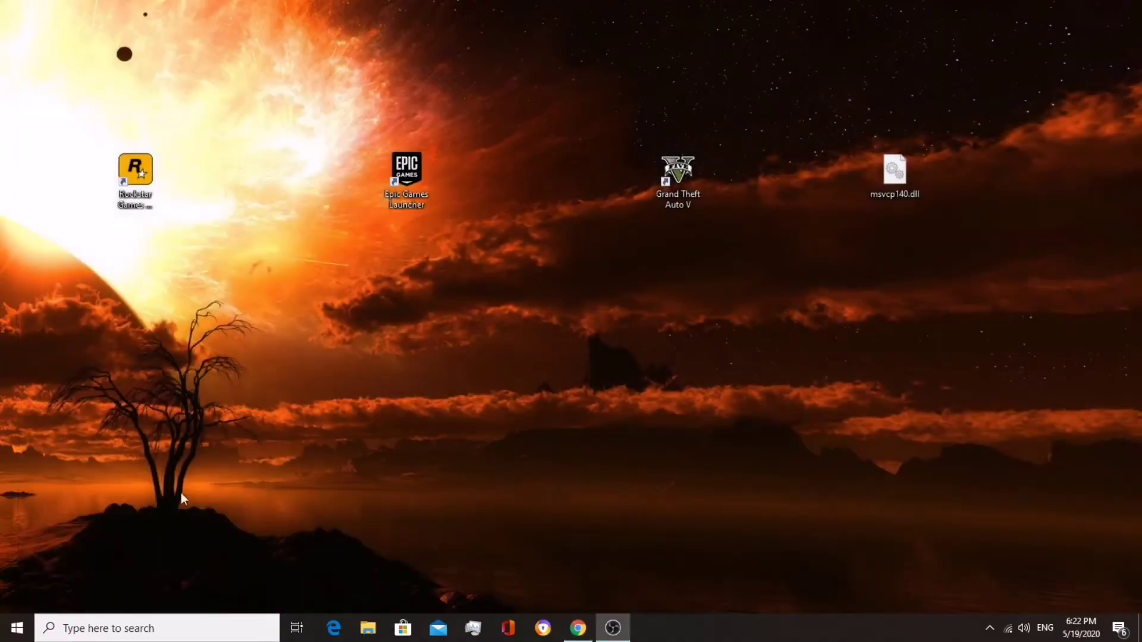
- Reopen Chrome, show its list of downloaded files and close the Google tab
left_click(578, 629)
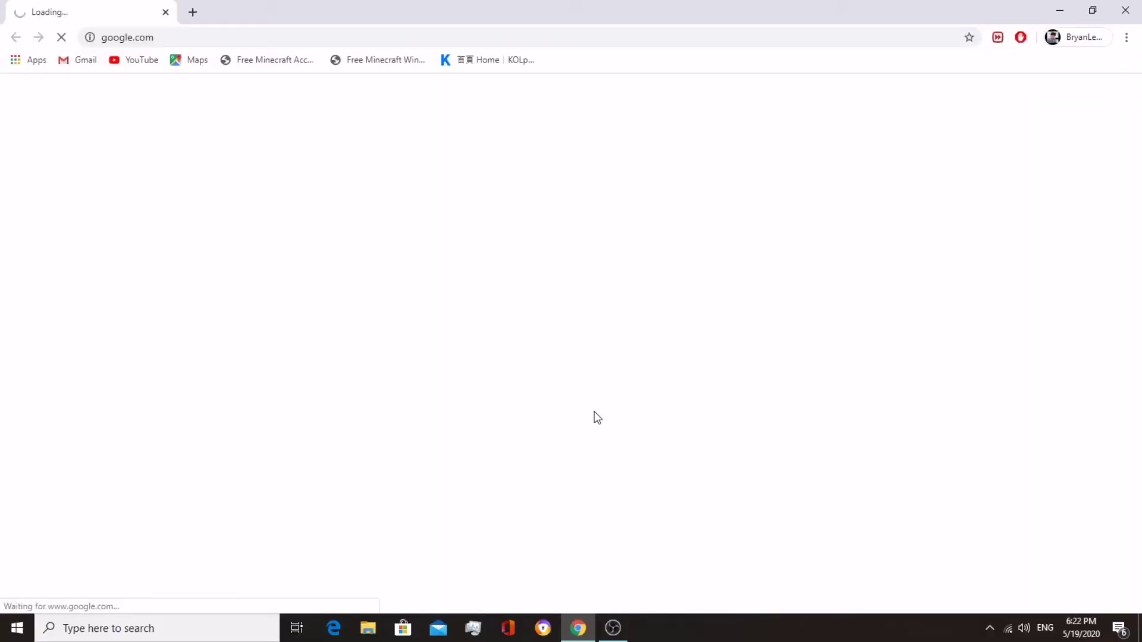
key("ctrl+j")
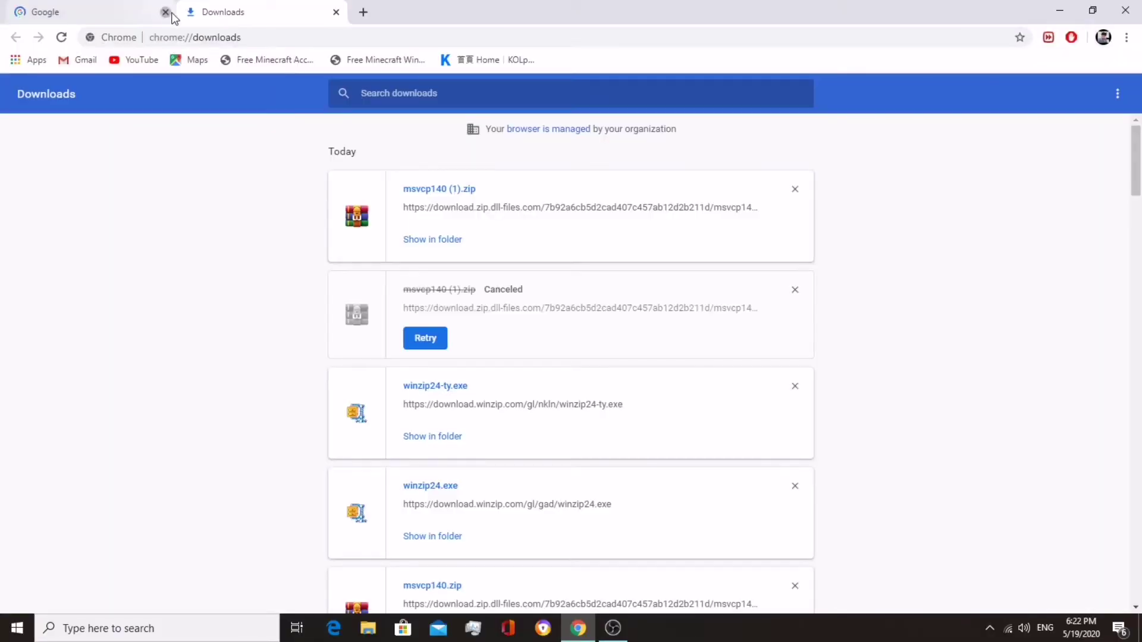
left_click(166, 12)
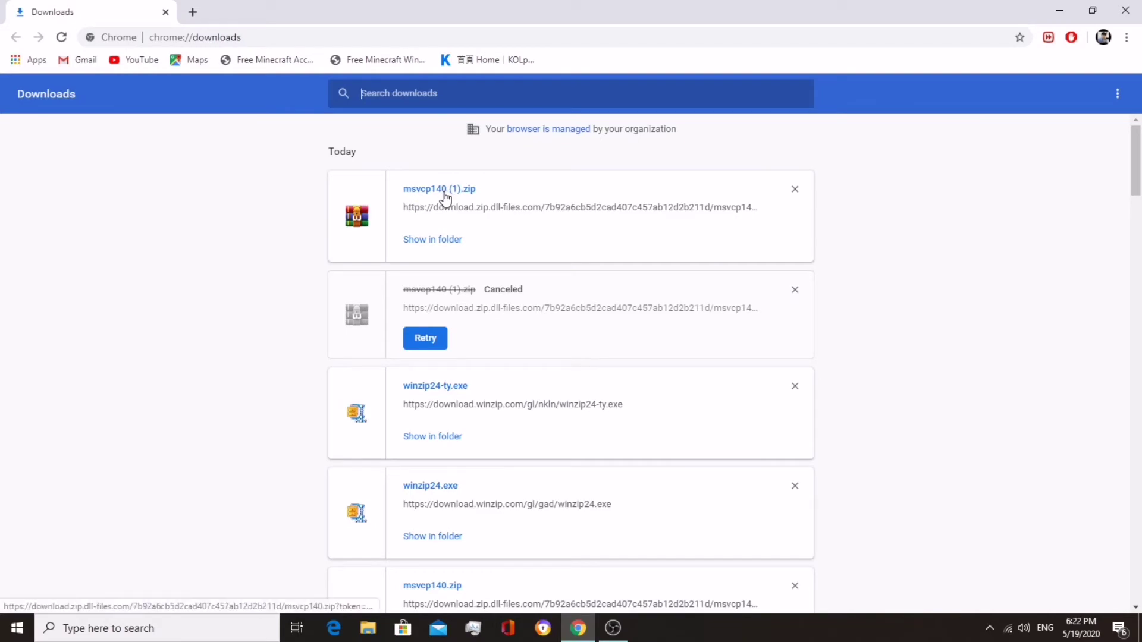
- Place the browser beside the desktop, copy msvcp140 (1).zip from the downloads onto the desktop, and minimize the browser
left_click_drag(469, 8, 1141, 22)
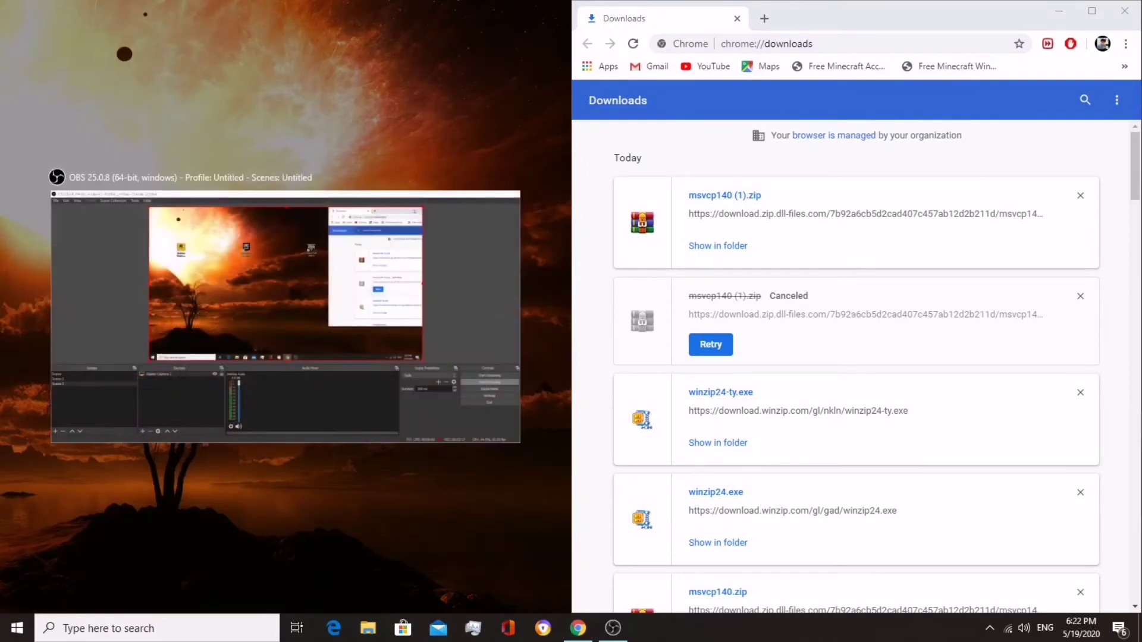
left_click(212, 473)
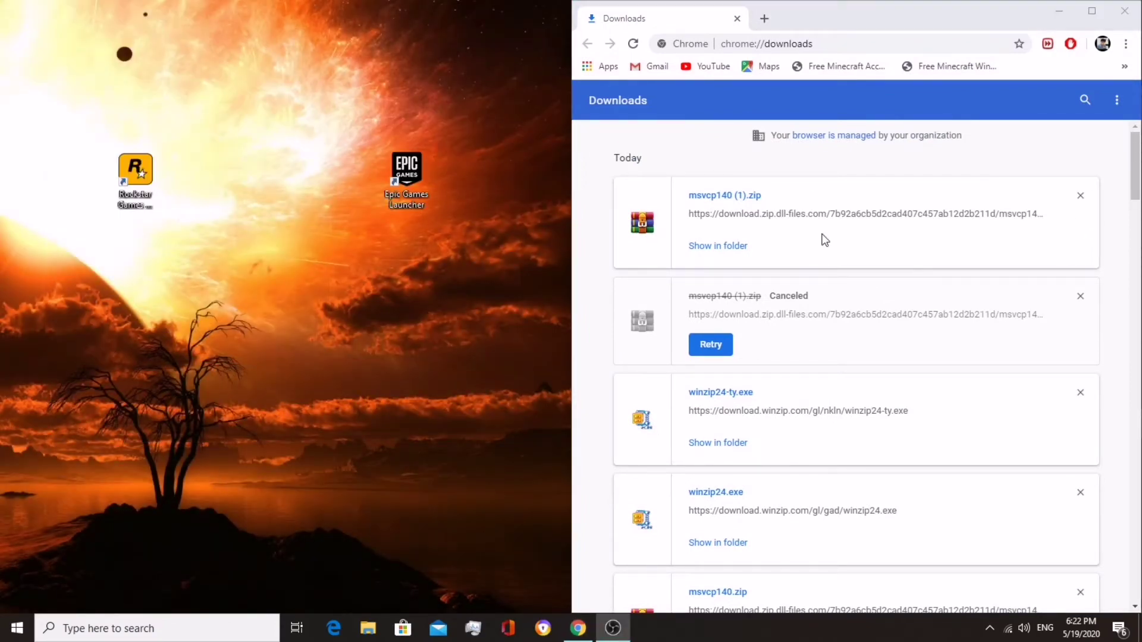
left_click_drag(732, 196, 298, 245)
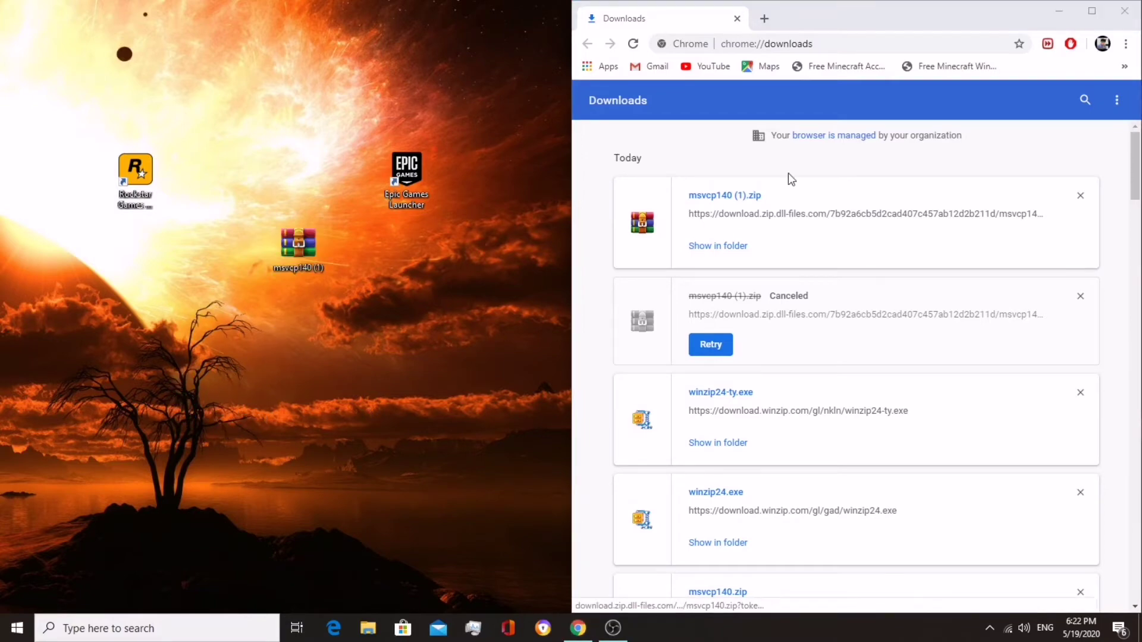
left_click(1060, 10)
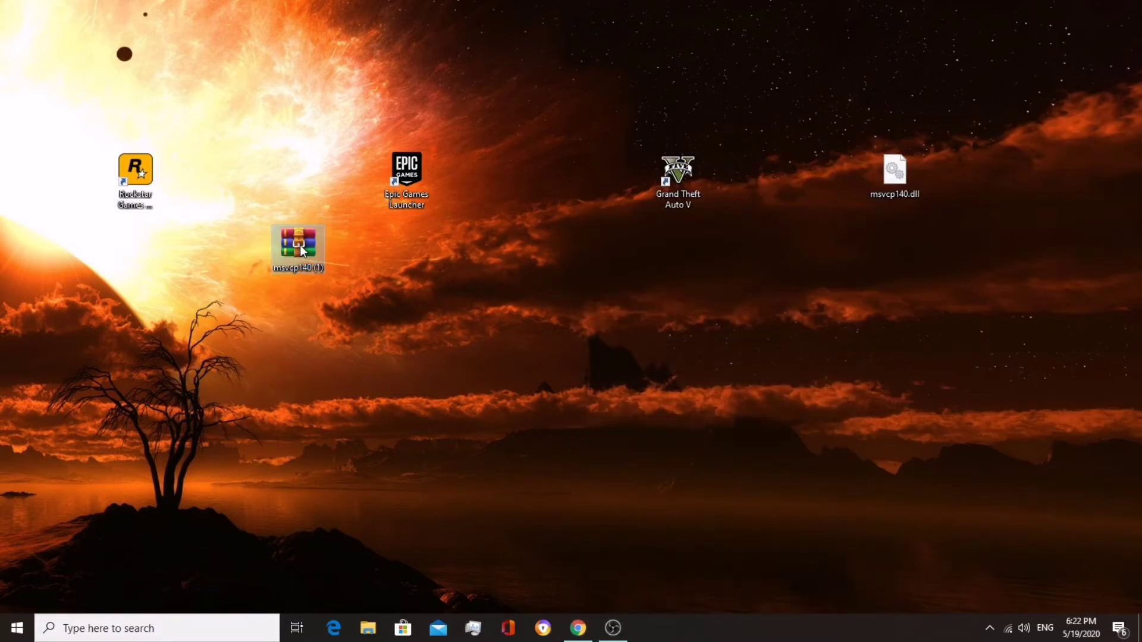
- Open the msvcp140 (1) archive on the desktop, check the msvcp140.dll file inside it, and close the archive window
double_click(299, 245)
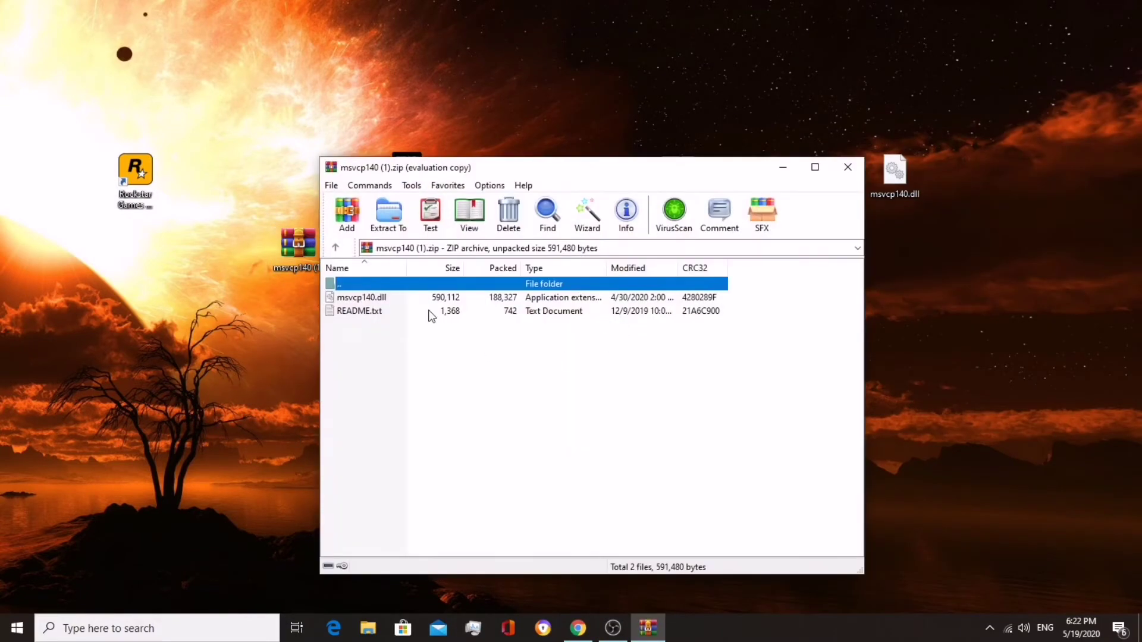
left_click(383, 311)
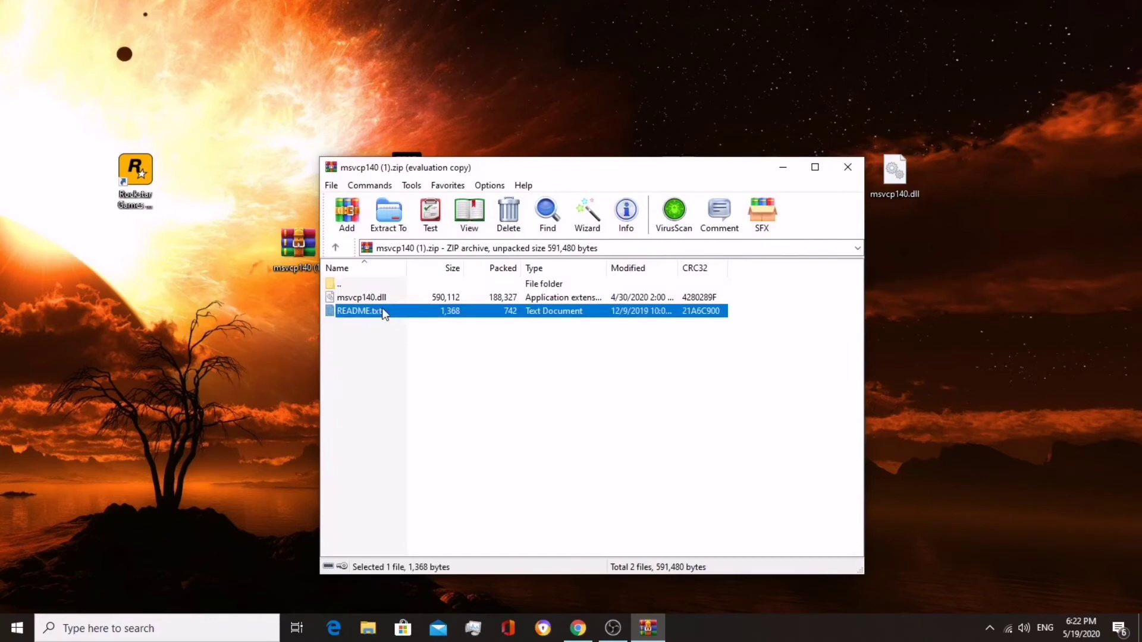
left_click(361, 298)
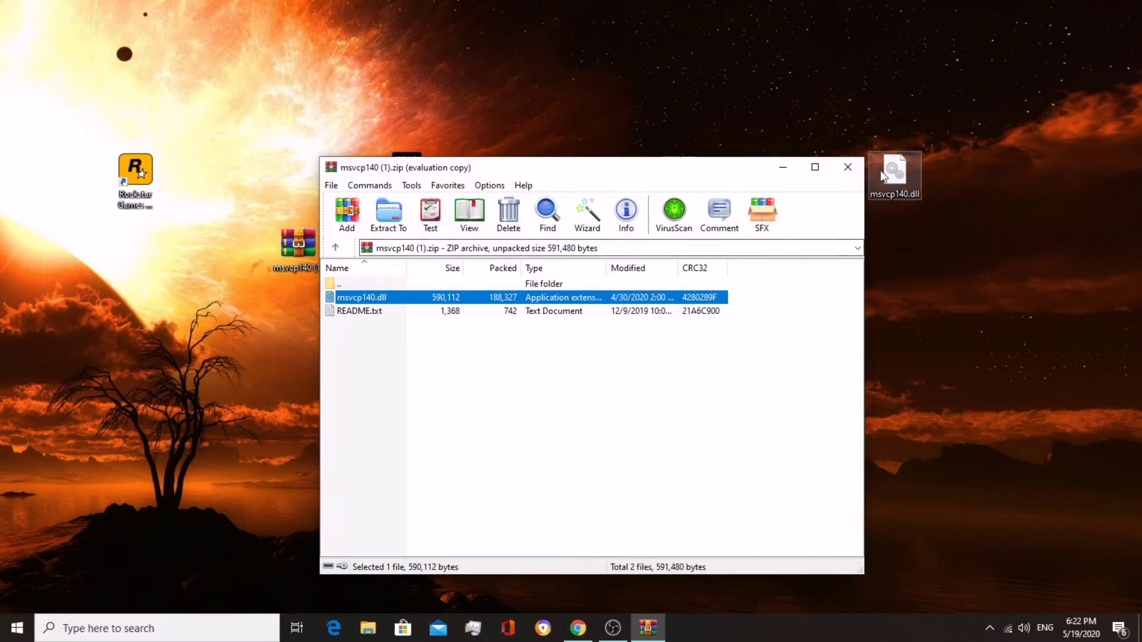
left_click(848, 167)
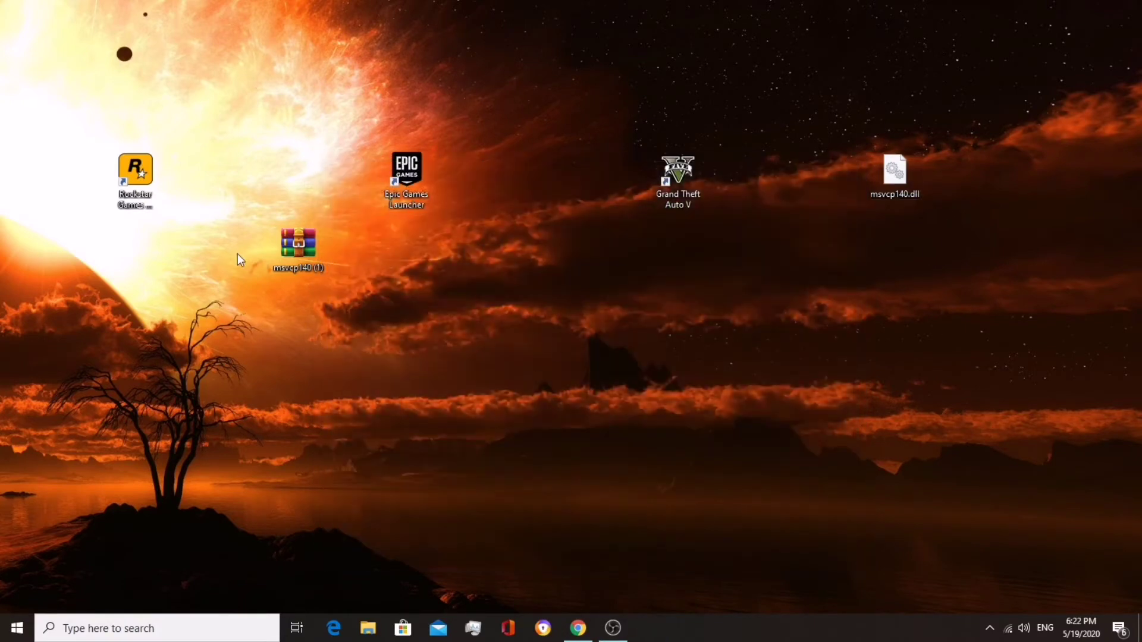
- Delete the msvcp140 (1) archive from the desktop
right_click(300, 235)
left_click(276, 257)
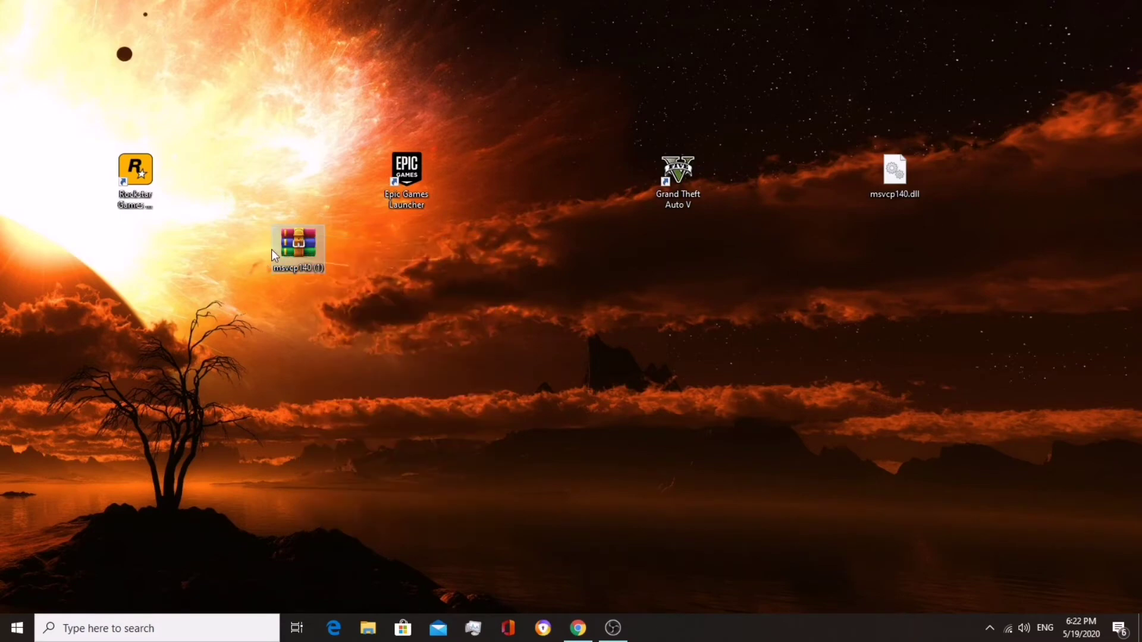
right_click(278, 248)
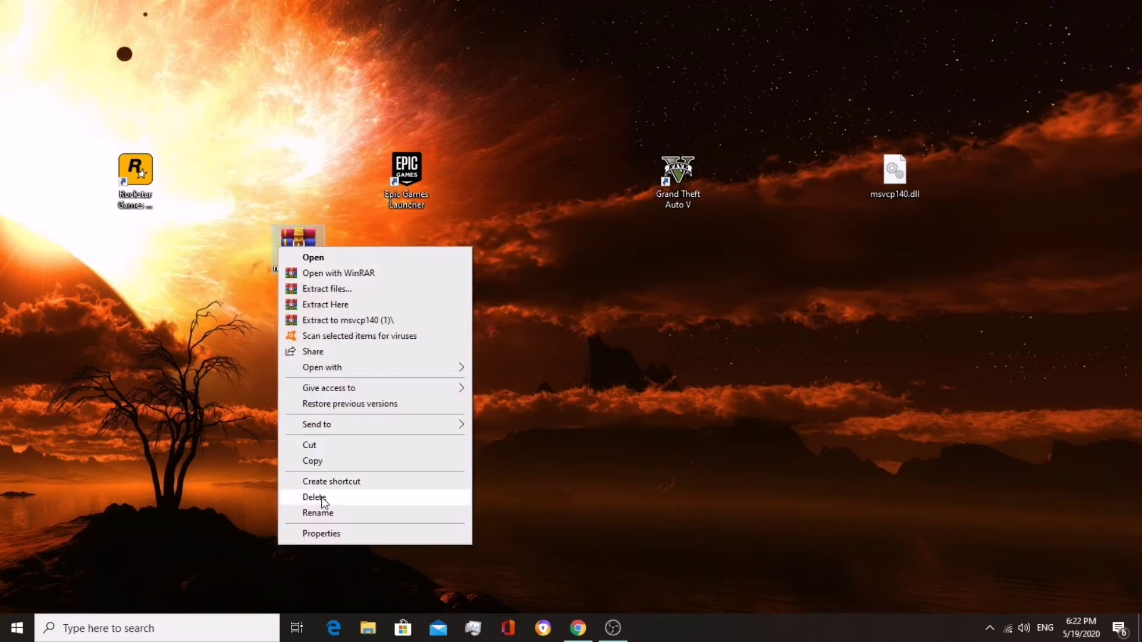
left_click(322, 498)
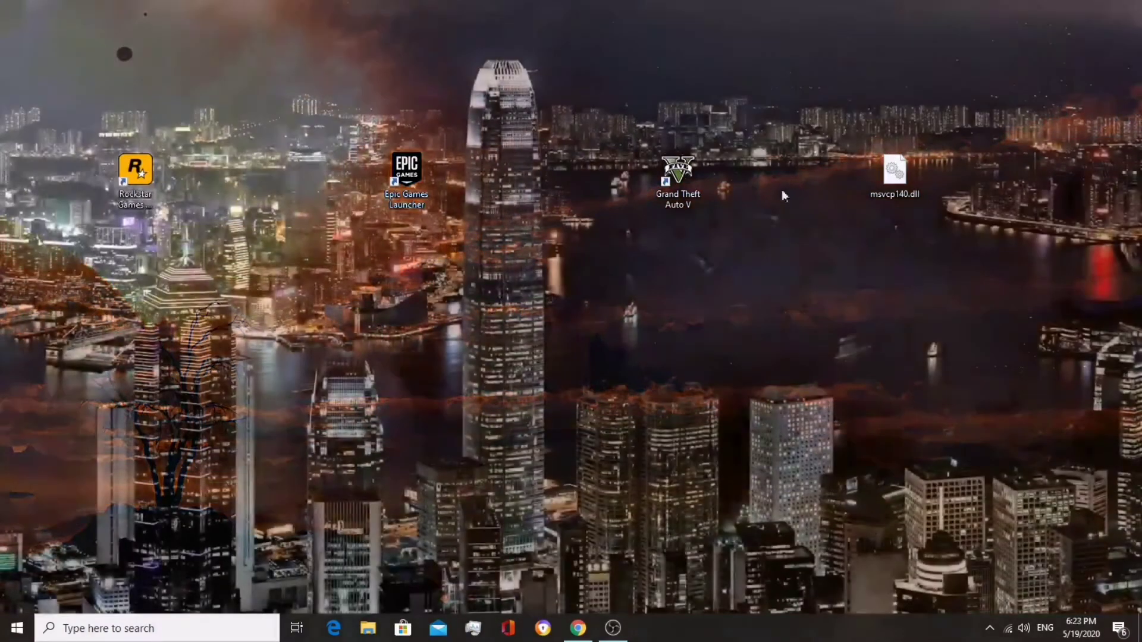
right_click(672, 173)
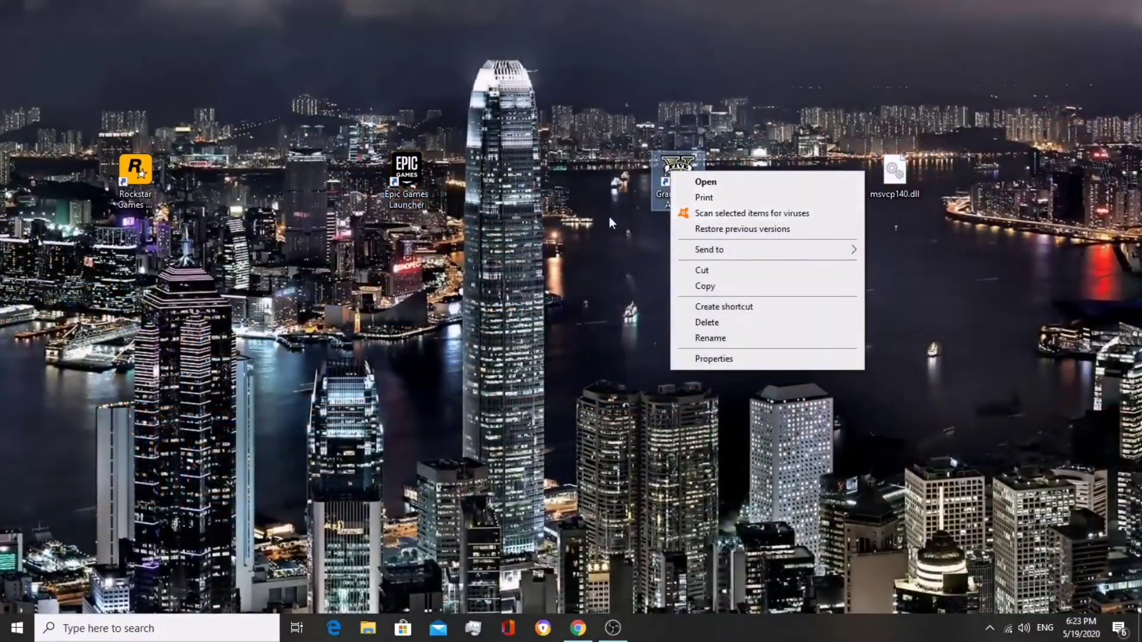
left_click(613, 224)
right_click(681, 168)
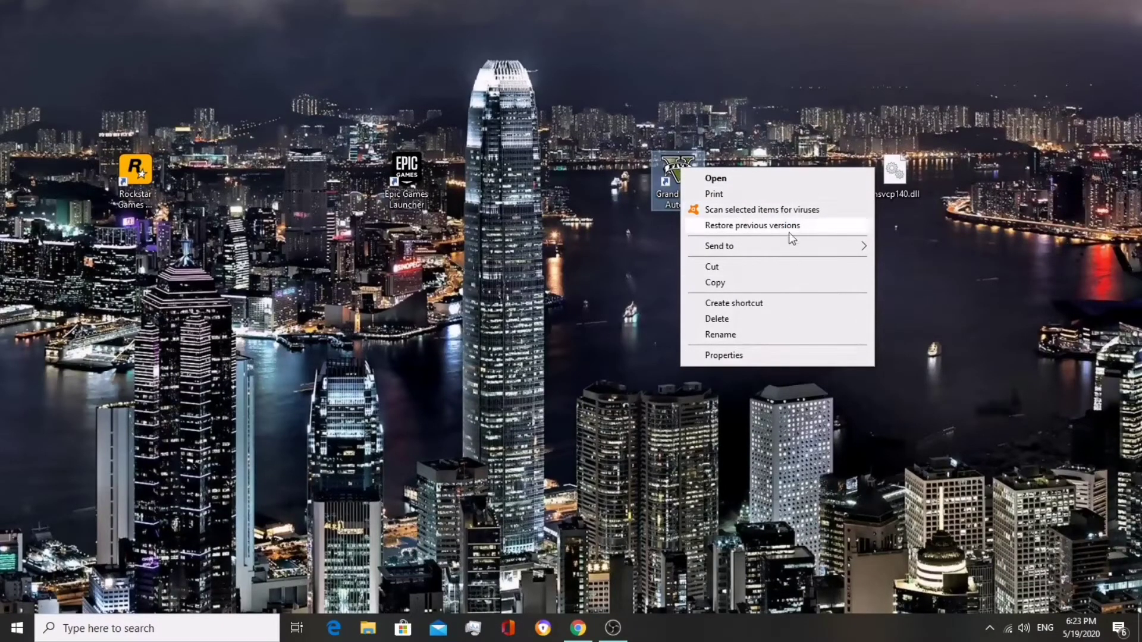
left_click(588, 412)
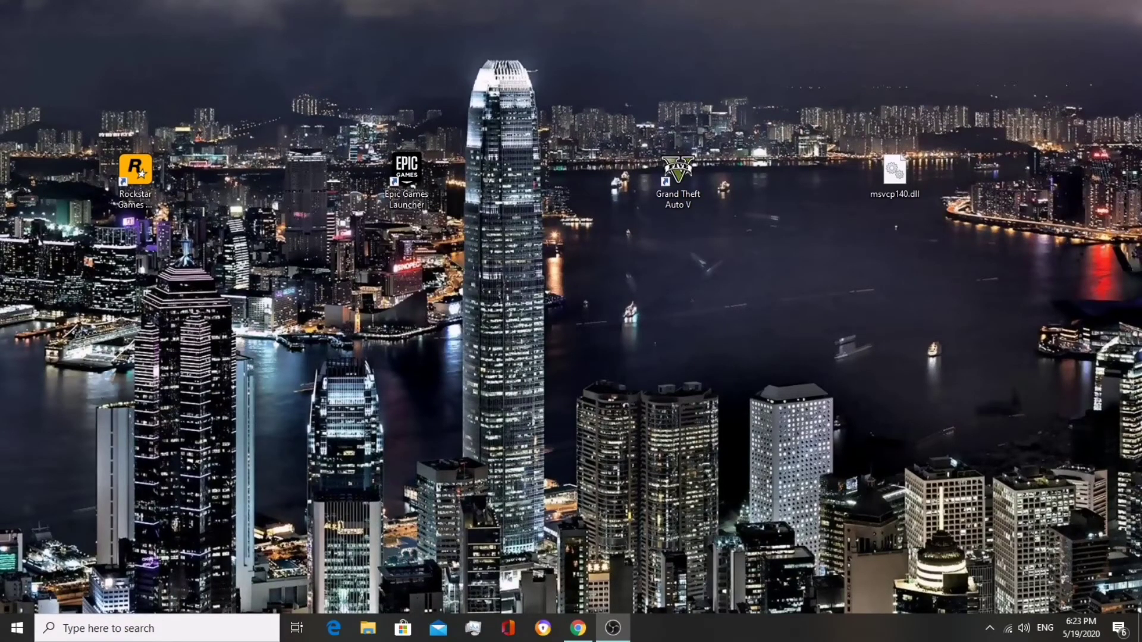
- Open the Epic Games Launcher settings, start editing the vault cache location and browse for its folder
double_click(407, 171)
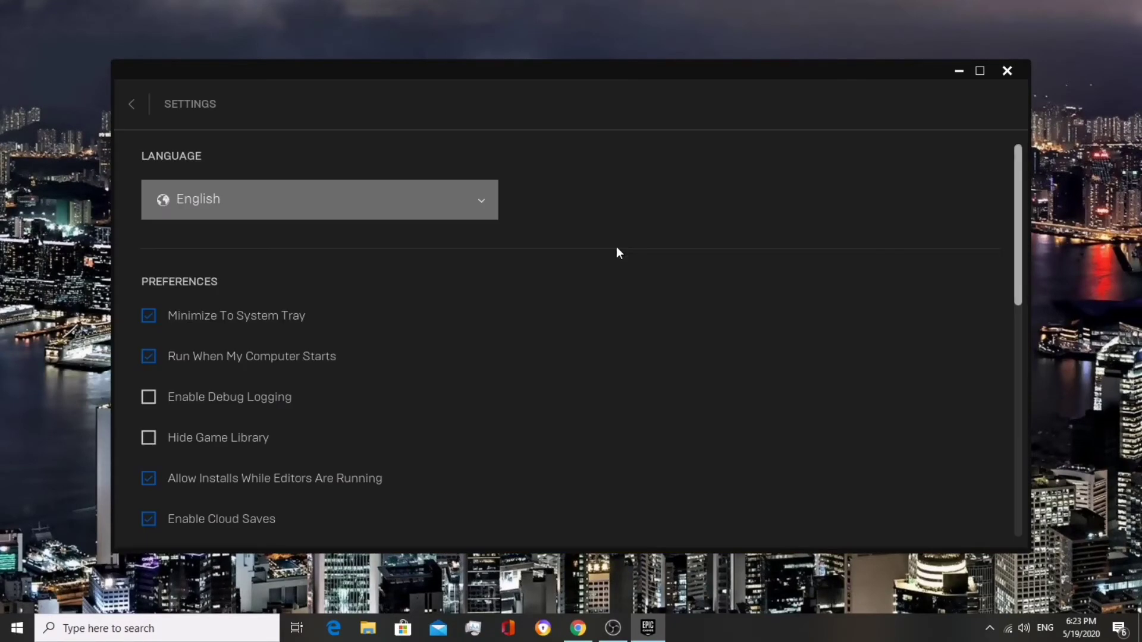
scroll(446, 339, "down", 10)
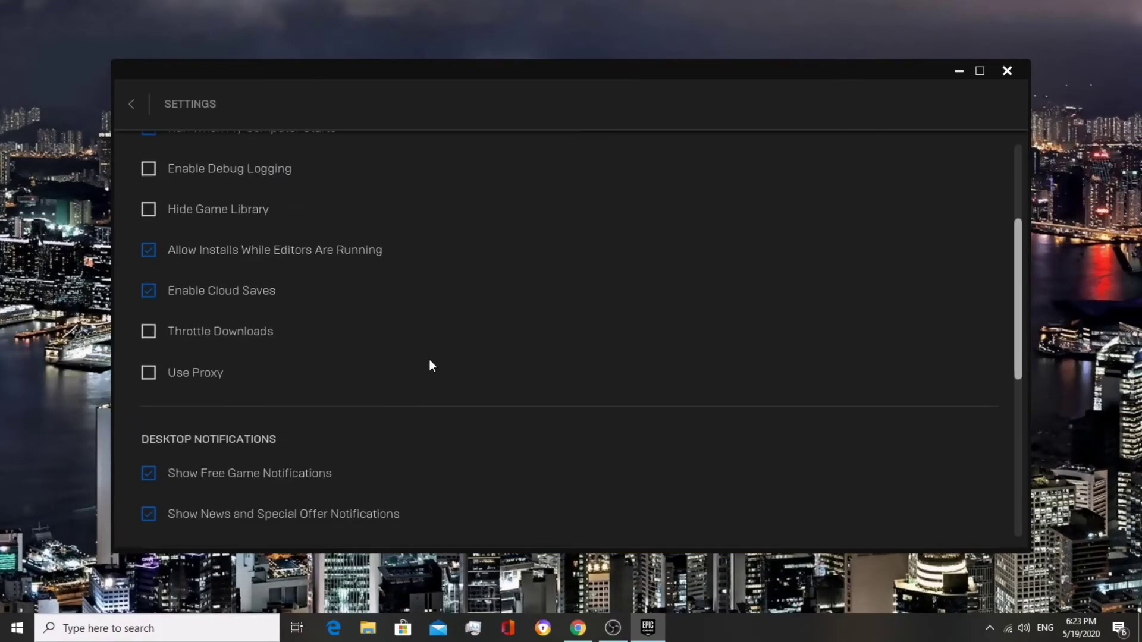
scroll(417, 399, "down", 1)
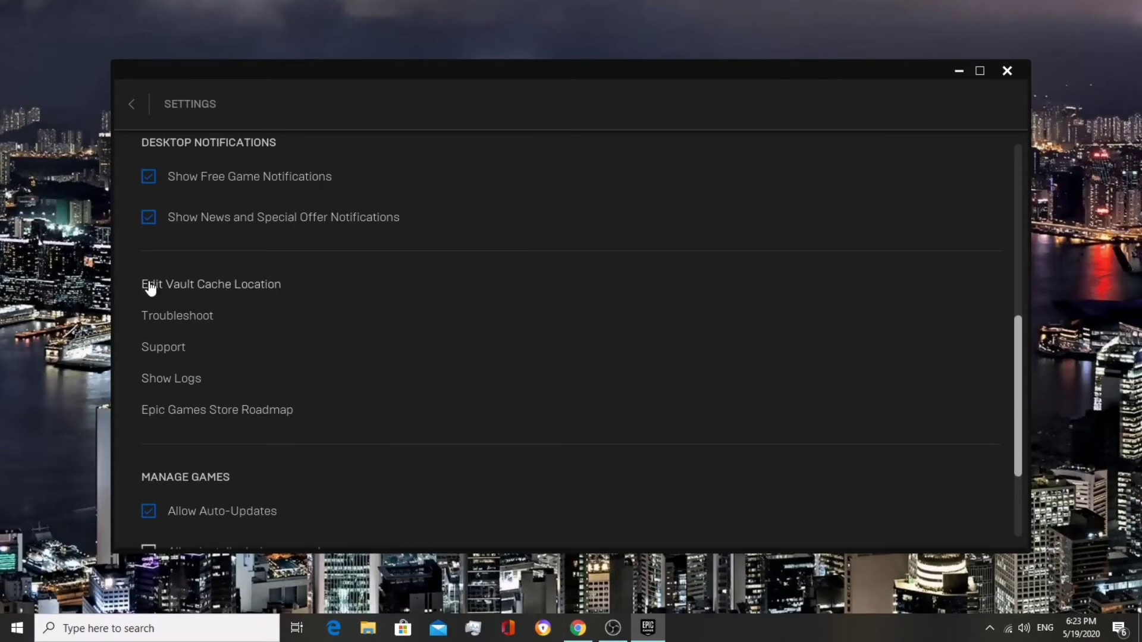
left_click(211, 283)
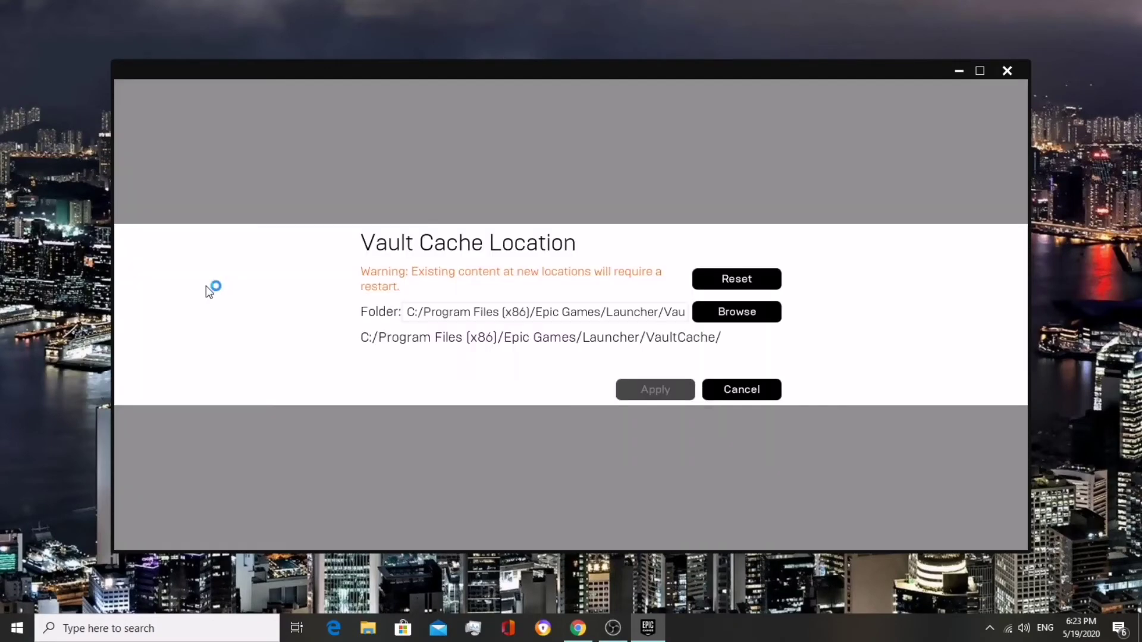
left_click(743, 315)
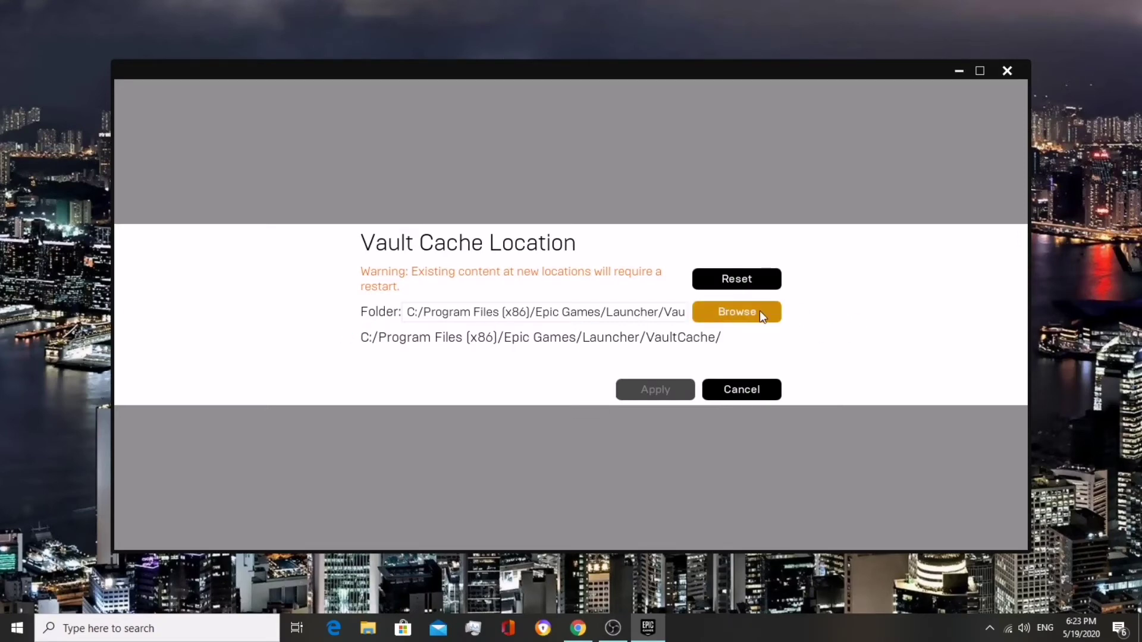
left_click(736, 312)
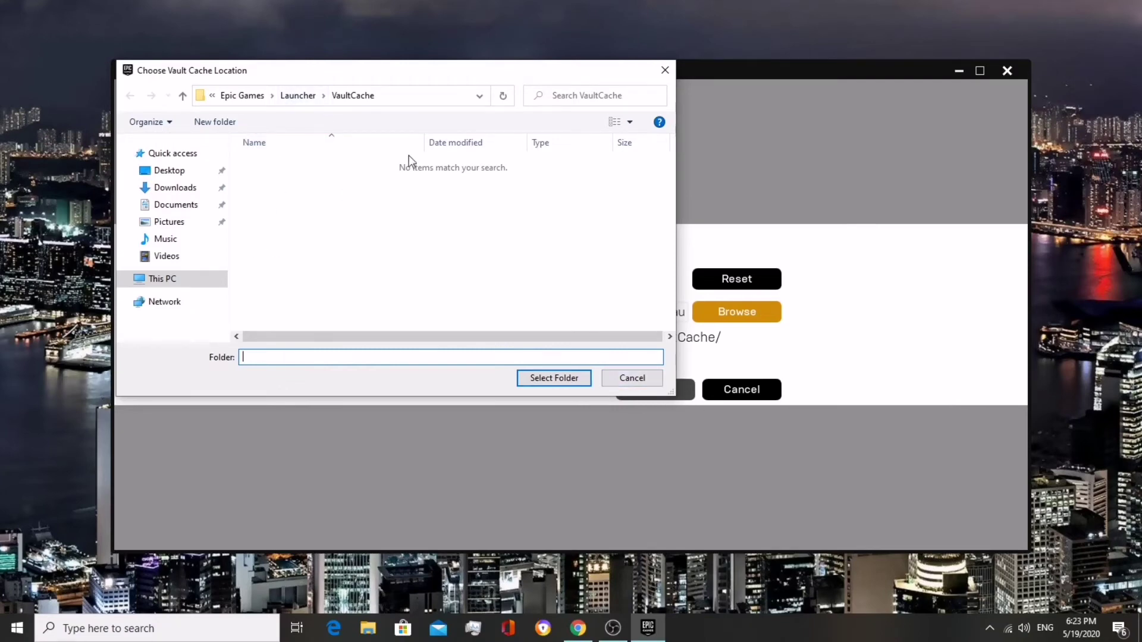
- Copy the full VaultCache folder path from the folder chooser and cancel the chooser
left_click(414, 99)
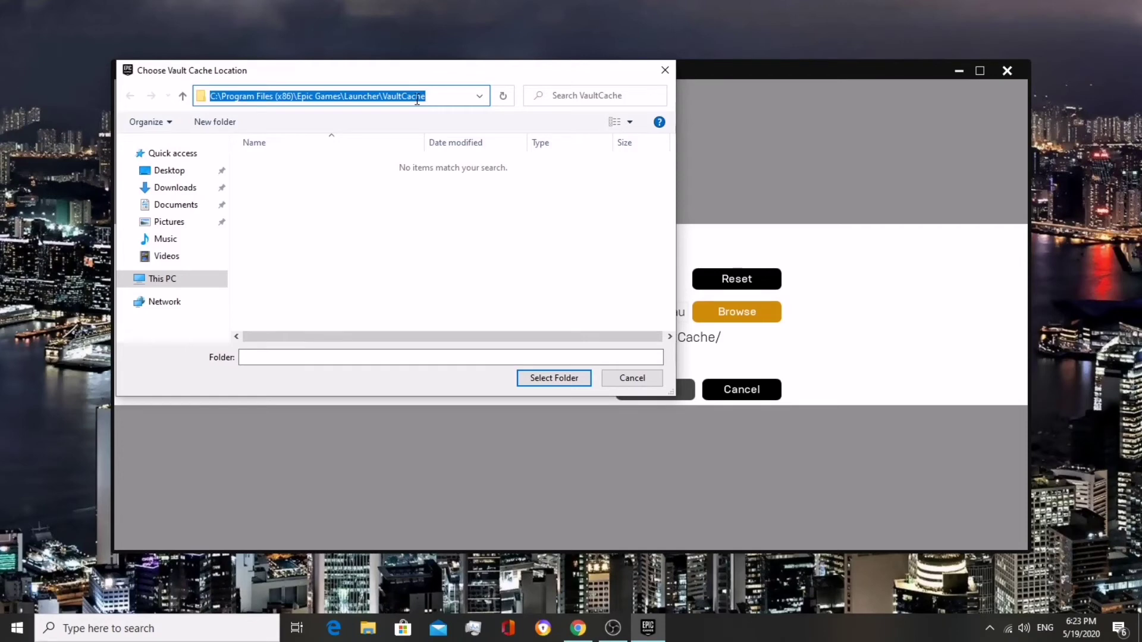
right_click(417, 100)
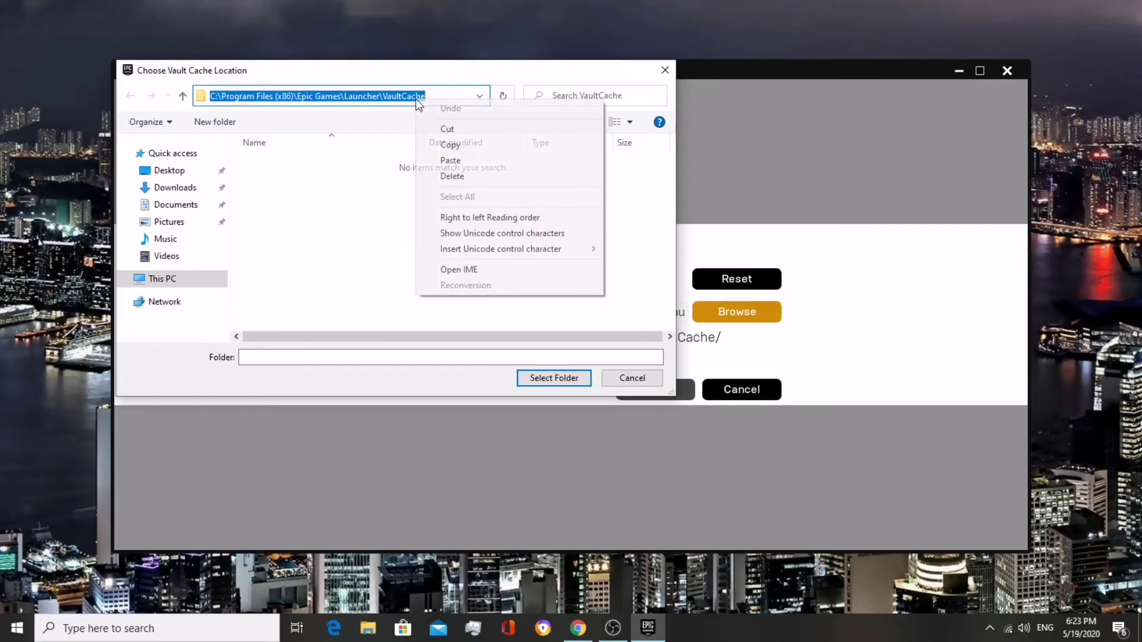
left_click(466, 148)
left_click(632, 379)
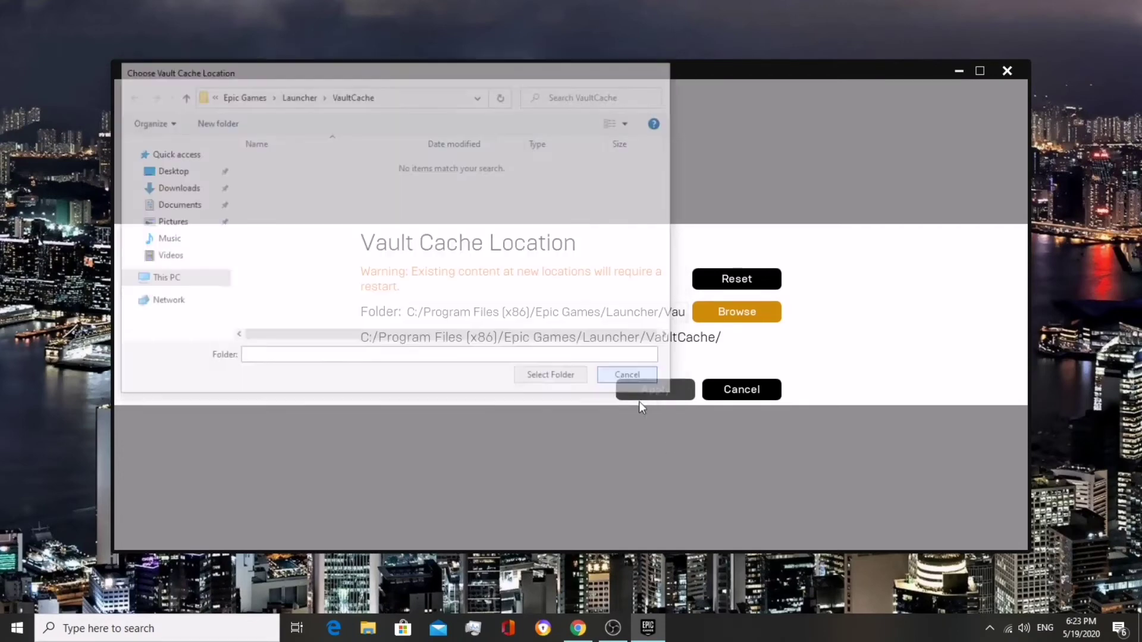
- Cancel the vault cache location edit, leave the settings and close the Epic Games Launcher
left_click_drag(411, 312, 811, 324)
left_click(801, 341)
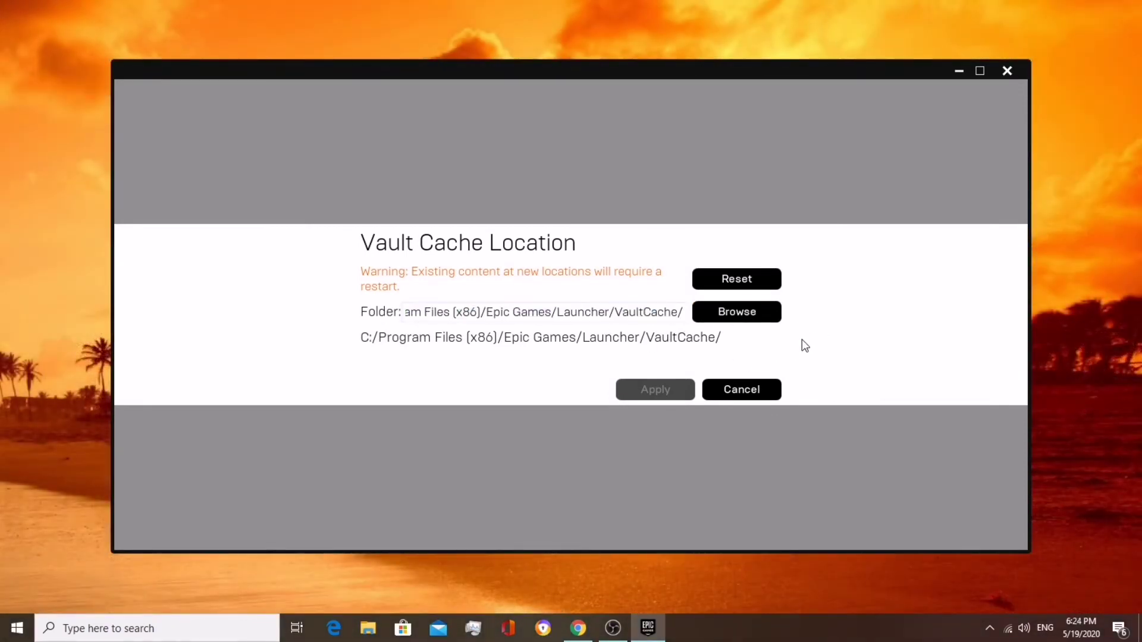
left_click(776, 395)
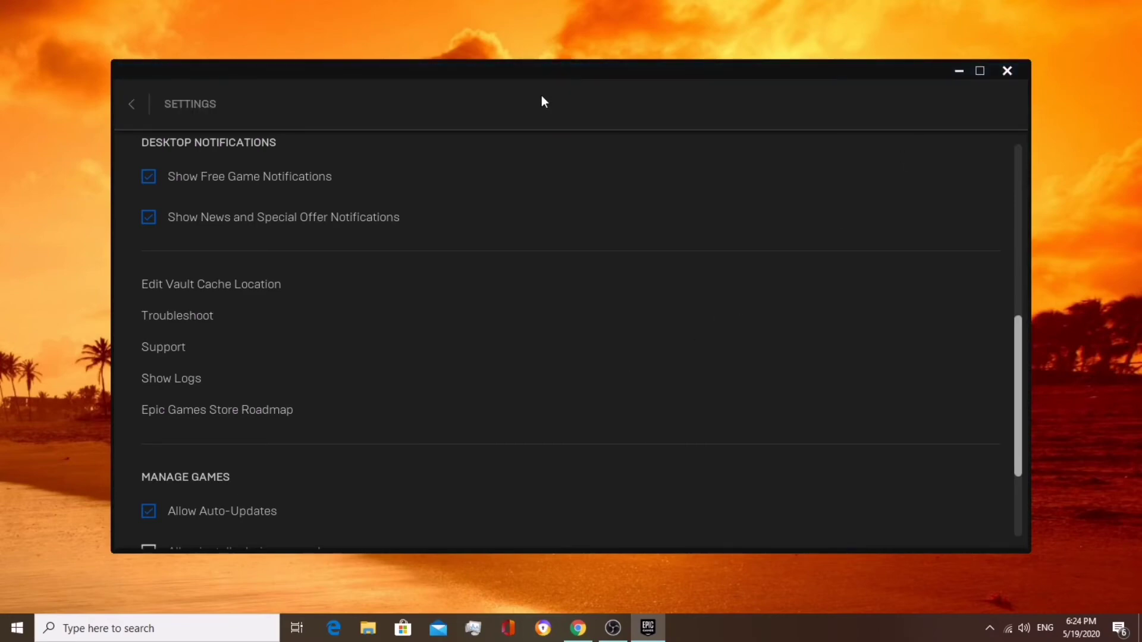
left_click_drag(573, 81, 582, 95)
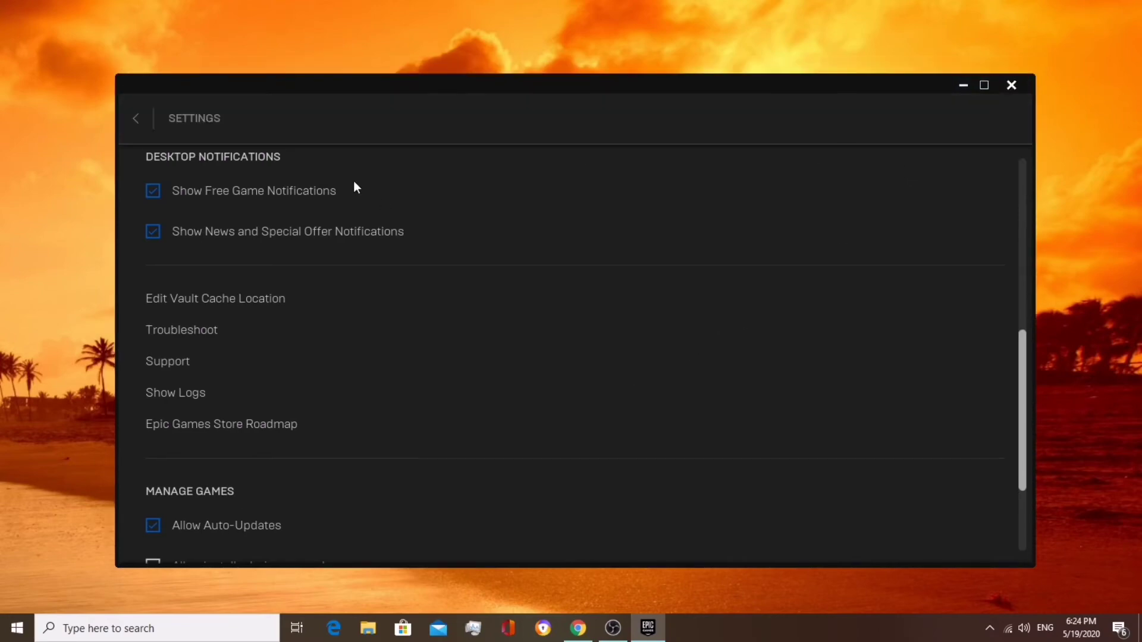
left_click(143, 130)
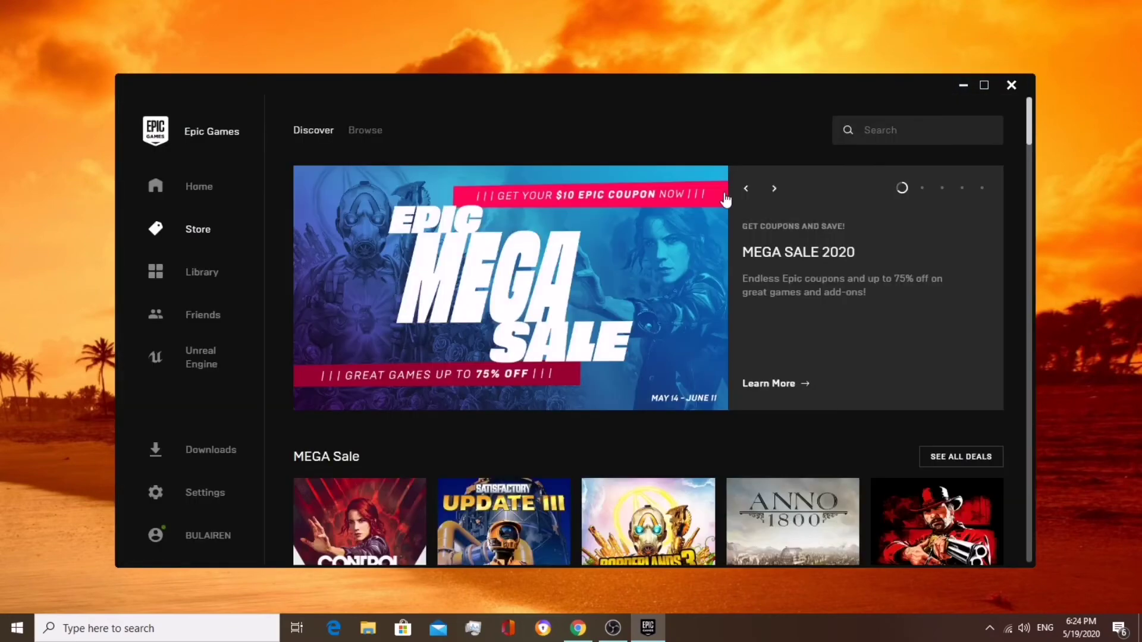
left_click(1011, 86)
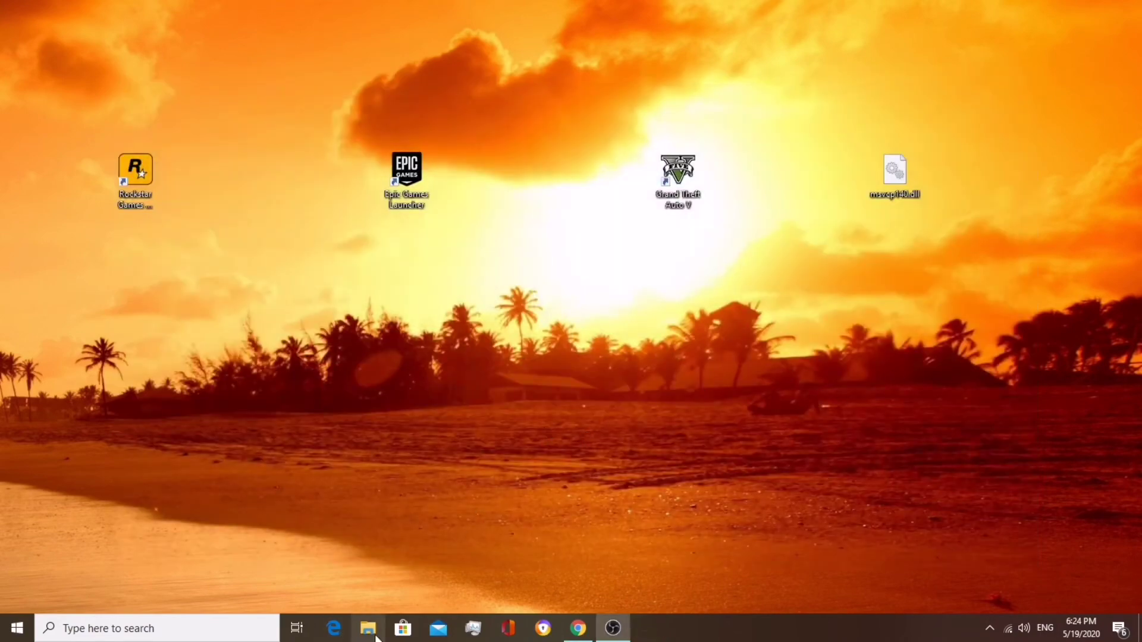
- Open File Explorer and go to the copied path C:\Program Files (x86)\Epic Games\Launcher\VaultCache
key("super+e")
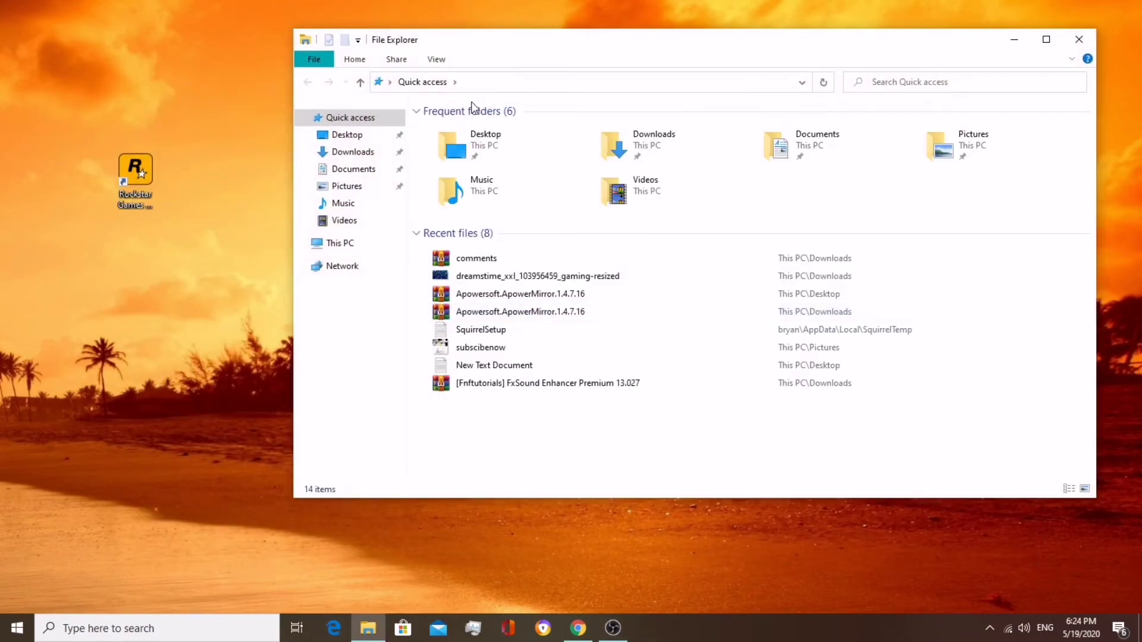
left_click(486, 86)
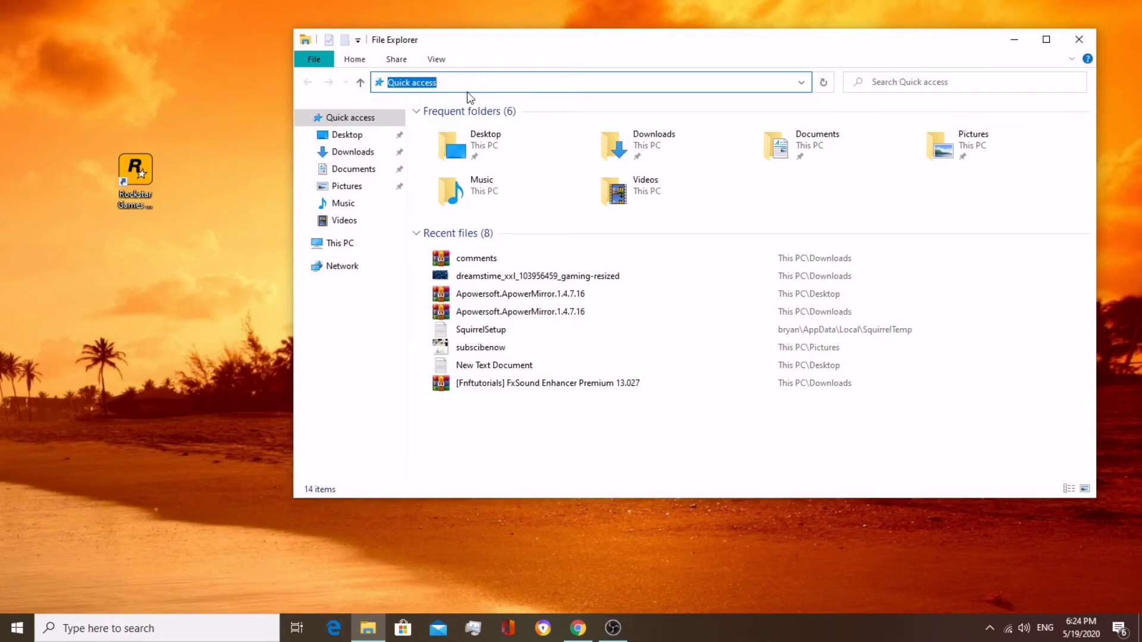
key("ctrl+v")
key("Return")
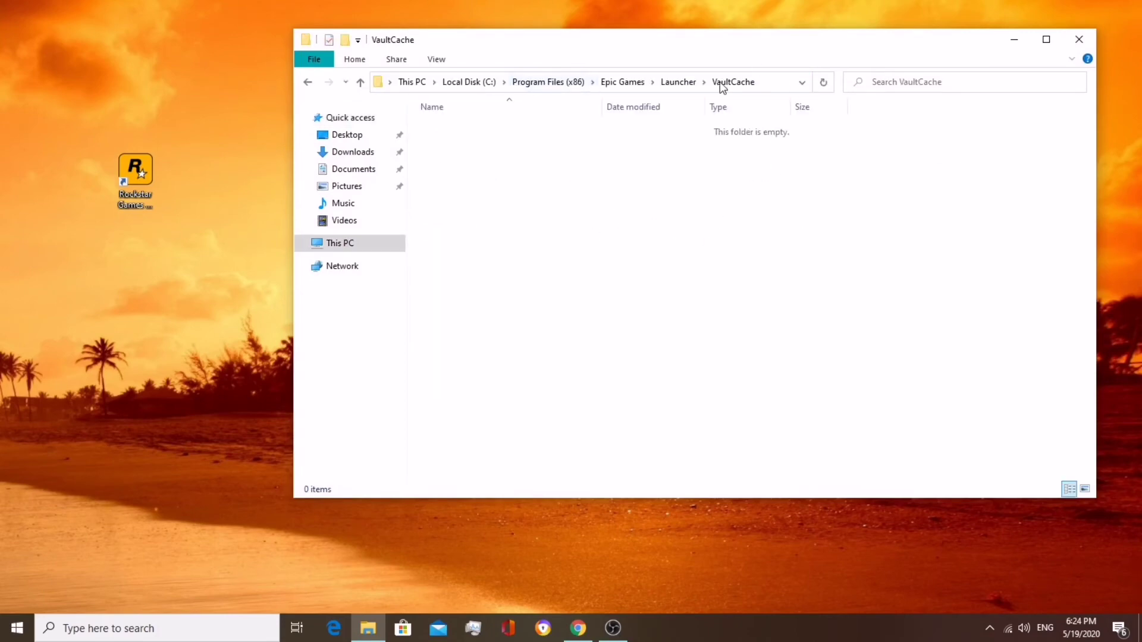
- Look through the Launcher, Epic Games and Program Files (x86) folders above VaultCache
left_click(683, 84)
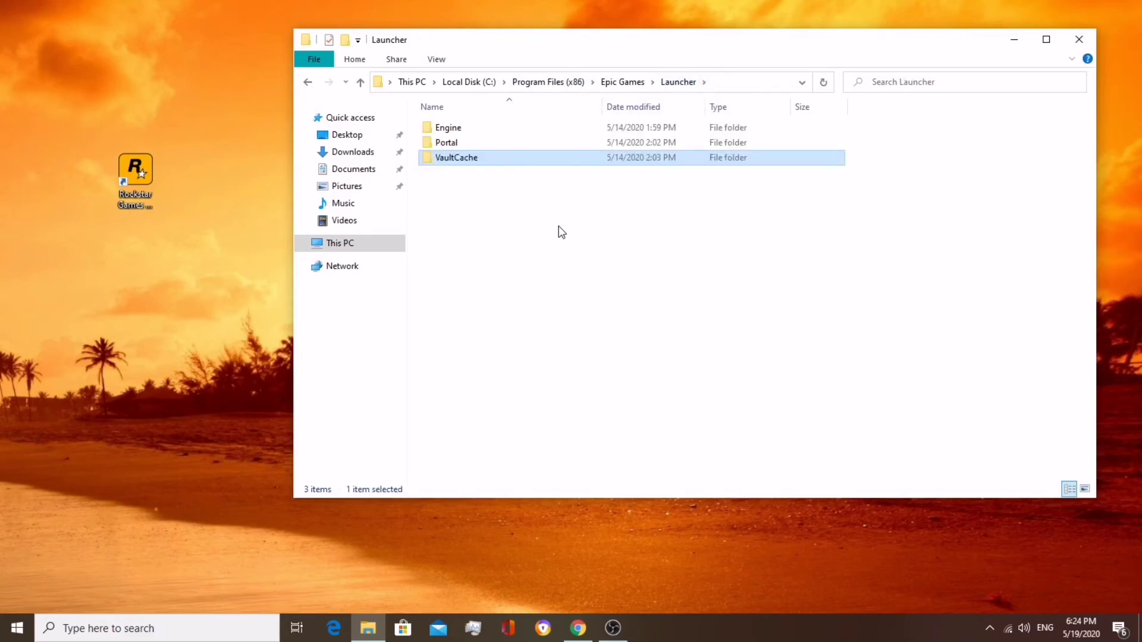
left_click(634, 84)
left_click(530, 169)
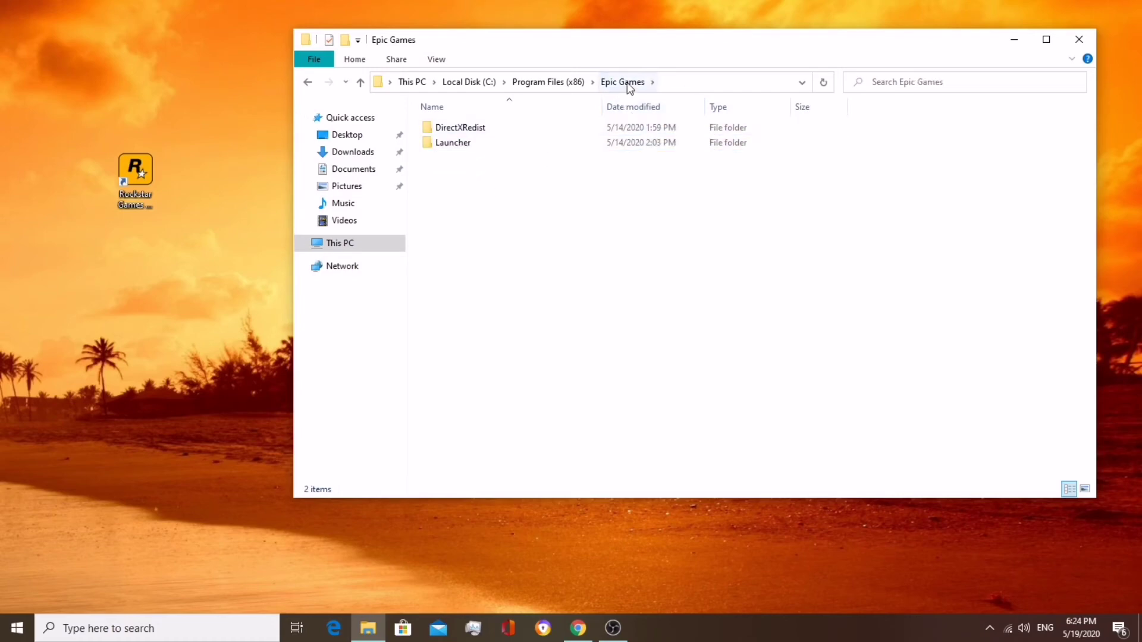
double_click(482, 144)
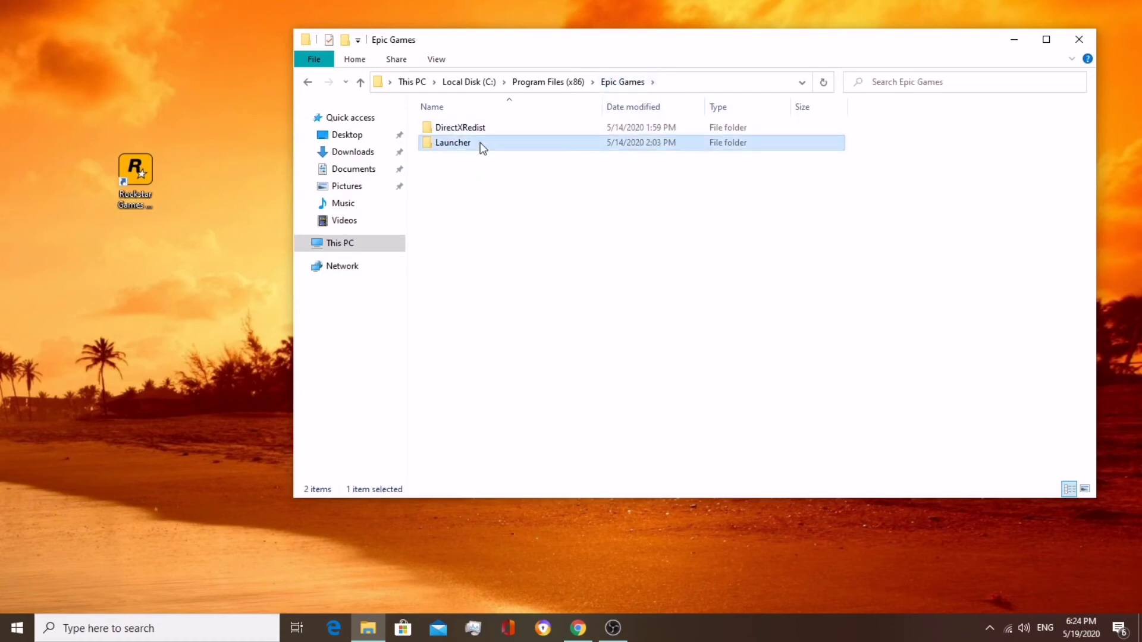
left_click(626, 84)
left_click(559, 82)
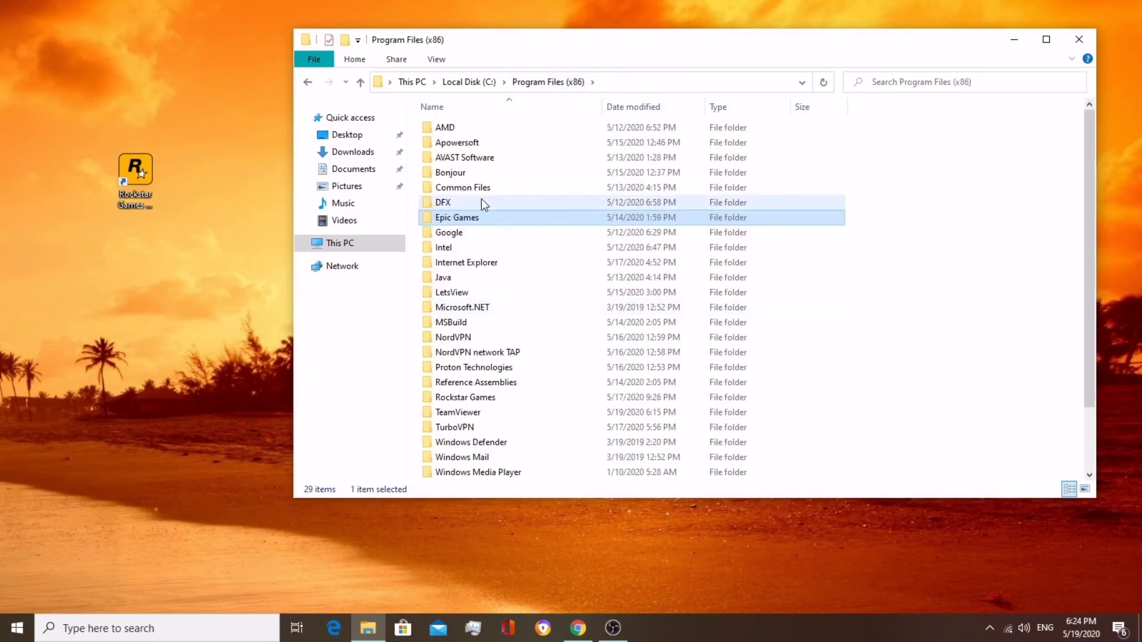
double_click(477, 217)
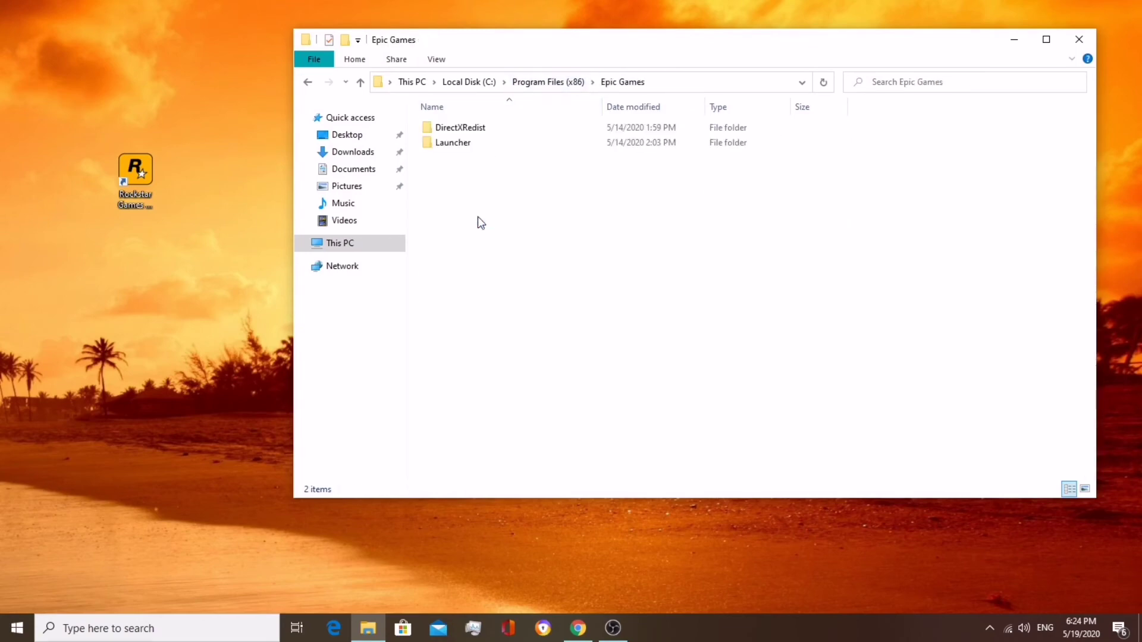
left_click(518, 82)
- Open Local Disk (D:) from This PC and select the GTAV folder
left_click(381, 246)
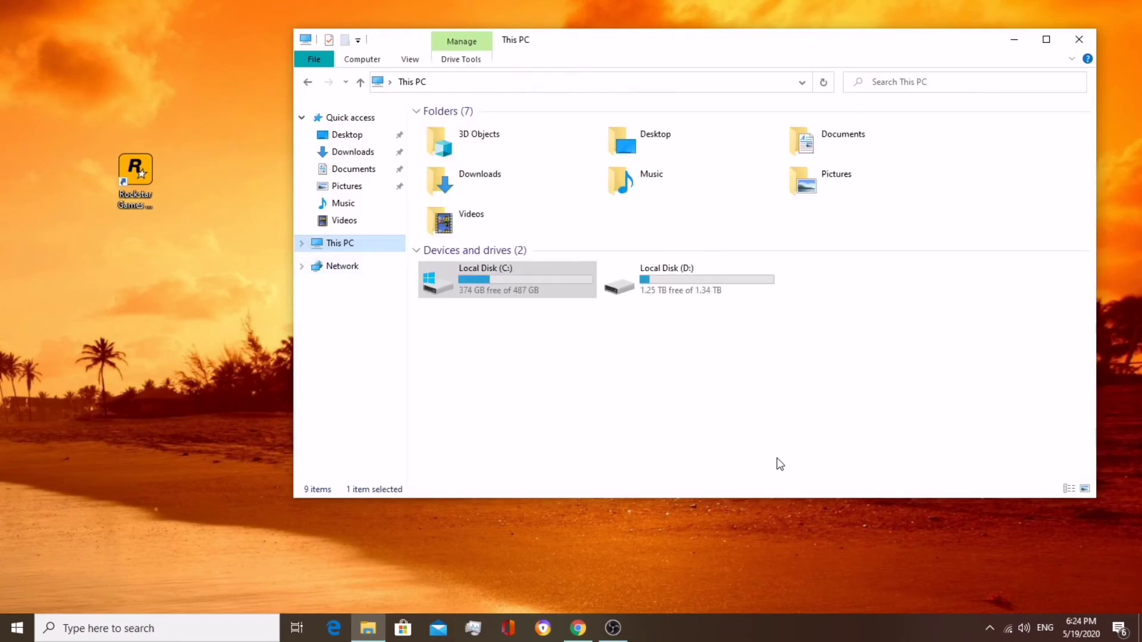
left_click(694, 290)
double_click(694, 290)
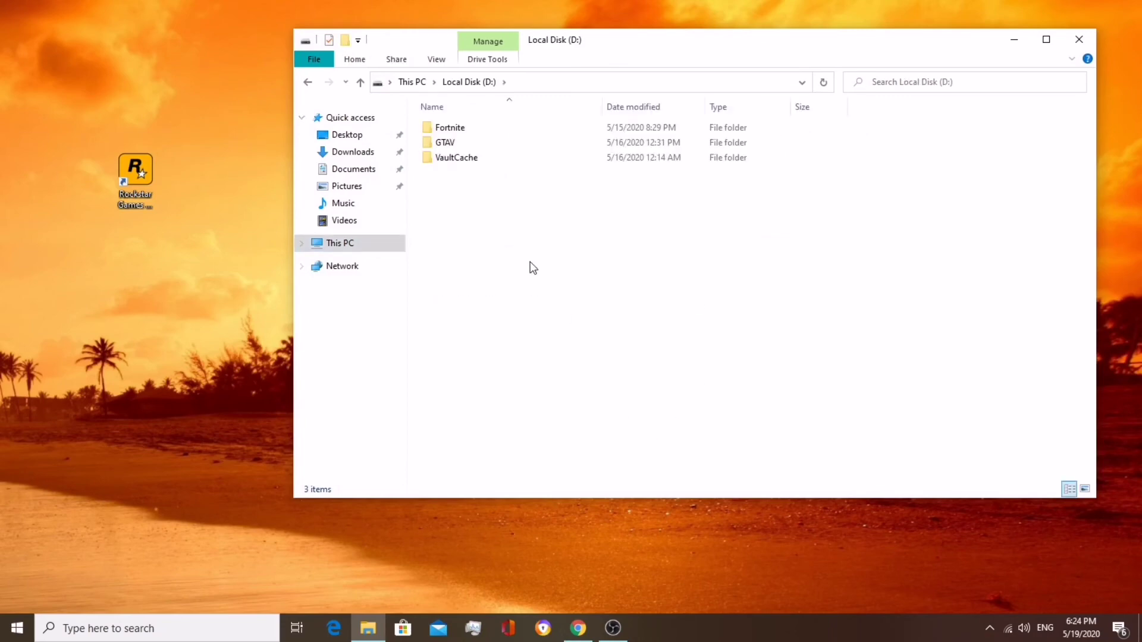
left_click(461, 143)
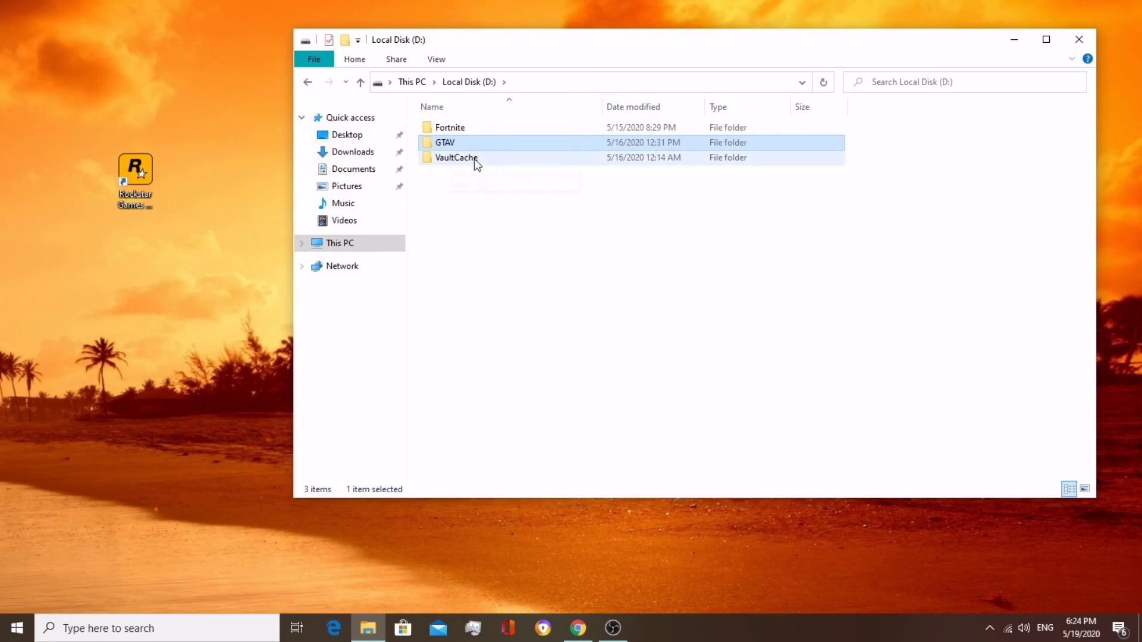
- Open the GTAV folder on Local Disk (D:) and look through its files
double_click(457, 145)
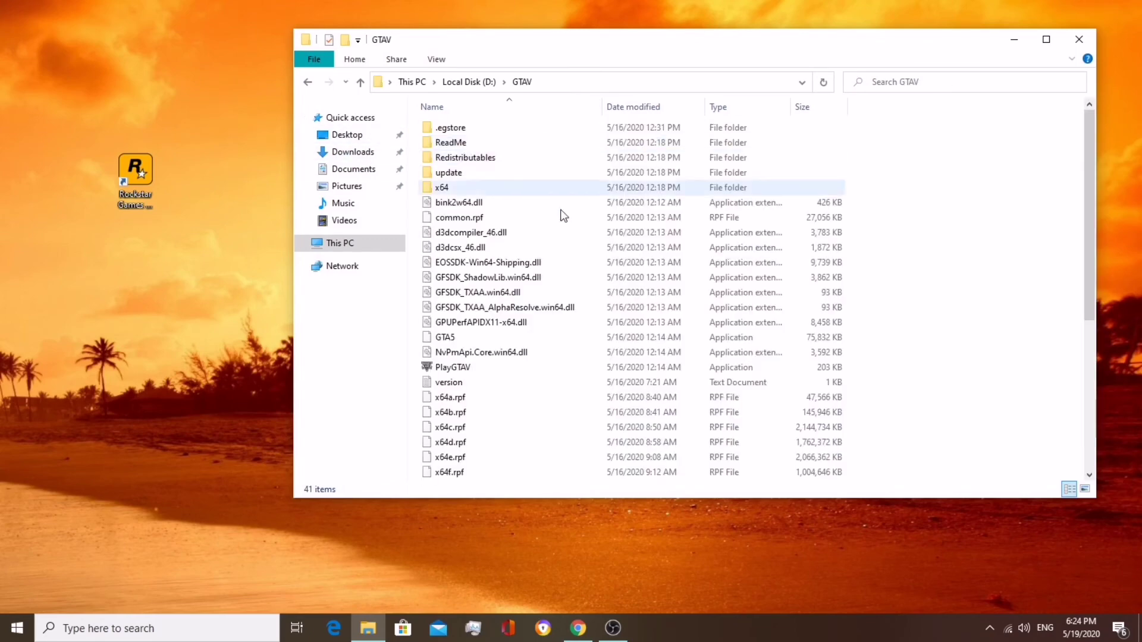
scroll(535, 285, "down", 6)
scroll(531, 282, "up", 6)
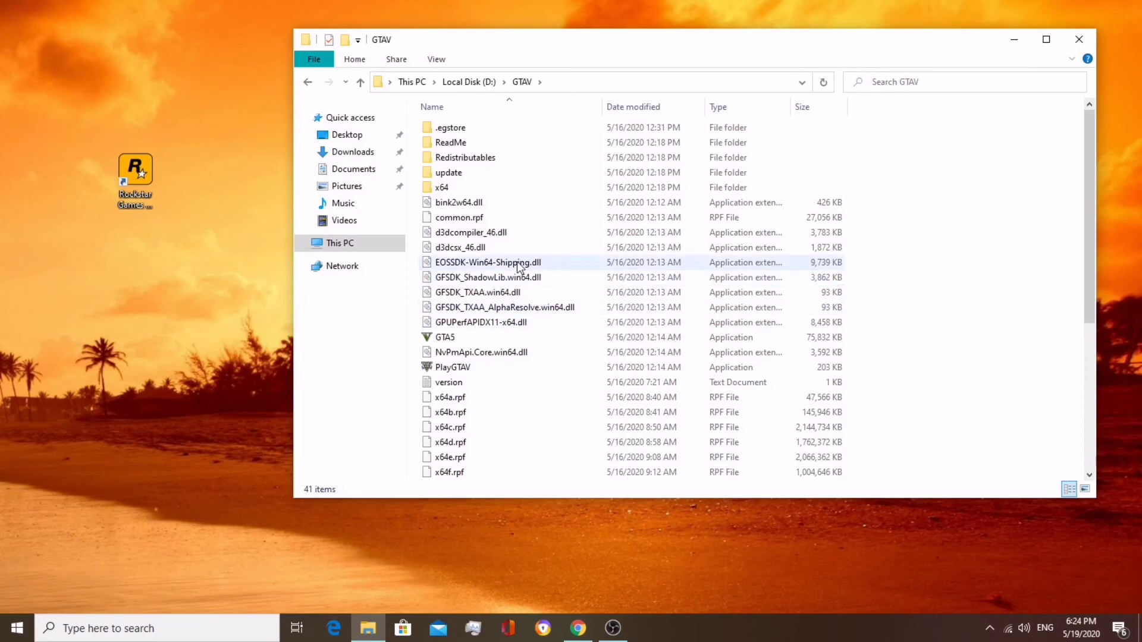
scroll(487, 266, "down", 1)
scroll(491, 267, "down", 5)
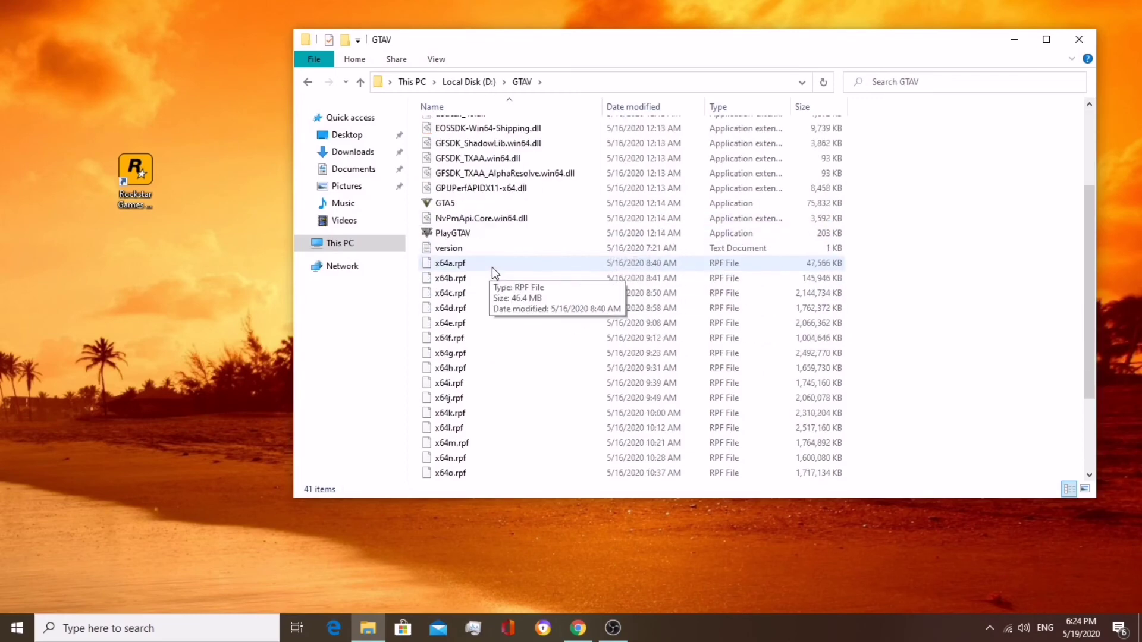
scroll(491, 267, "up", 6)
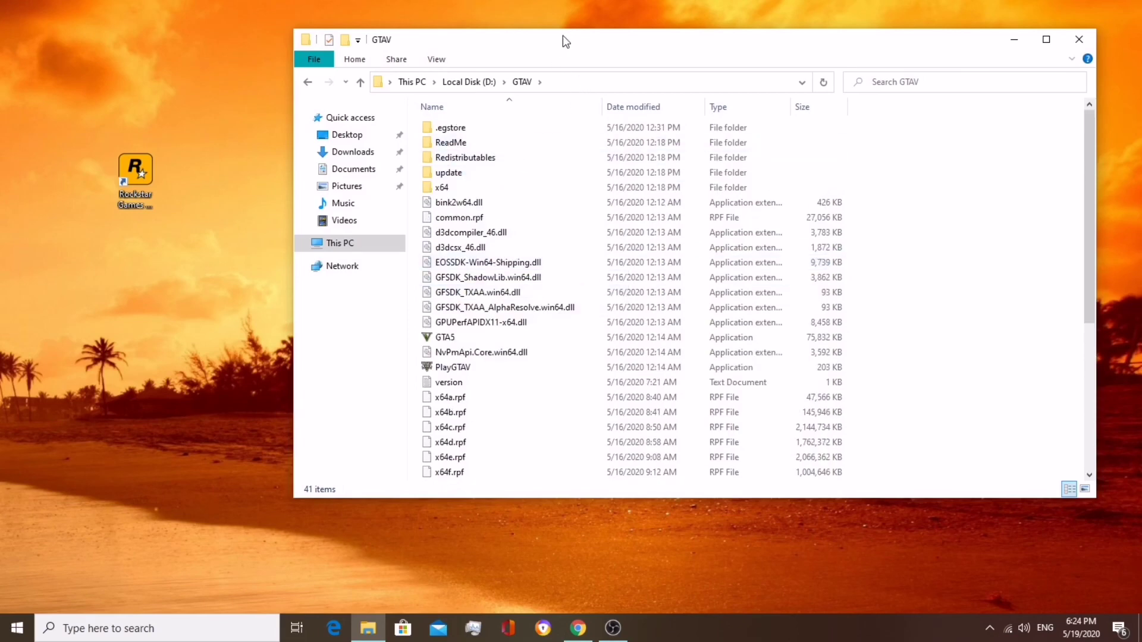
- Uncover the desktop icons and paste msvcp140.dll into the GTAV folder, cancelling any replacement of the desktop copy
left_click_drag(576, 45, 478, 274)
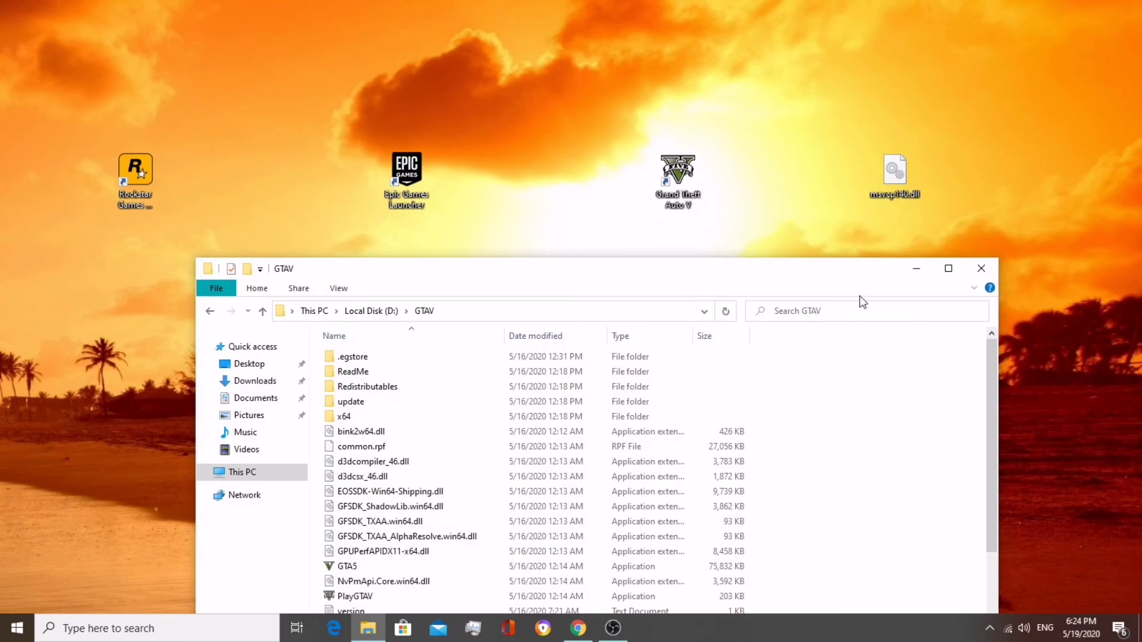
key("ctrl+v")
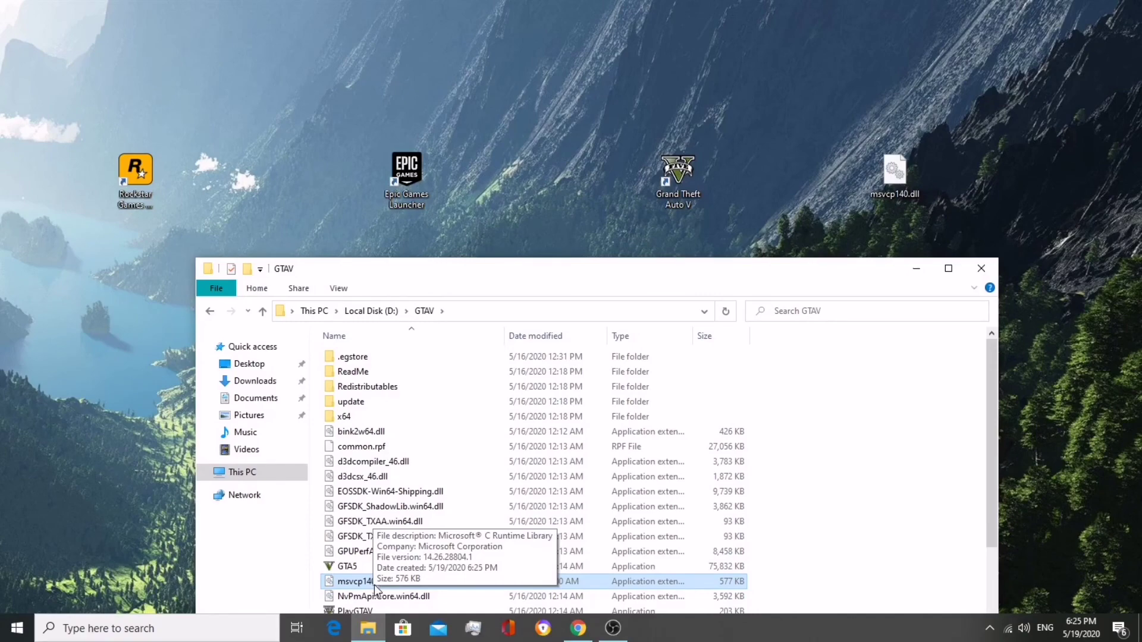
left_click_drag(376, 586, 837, 173)
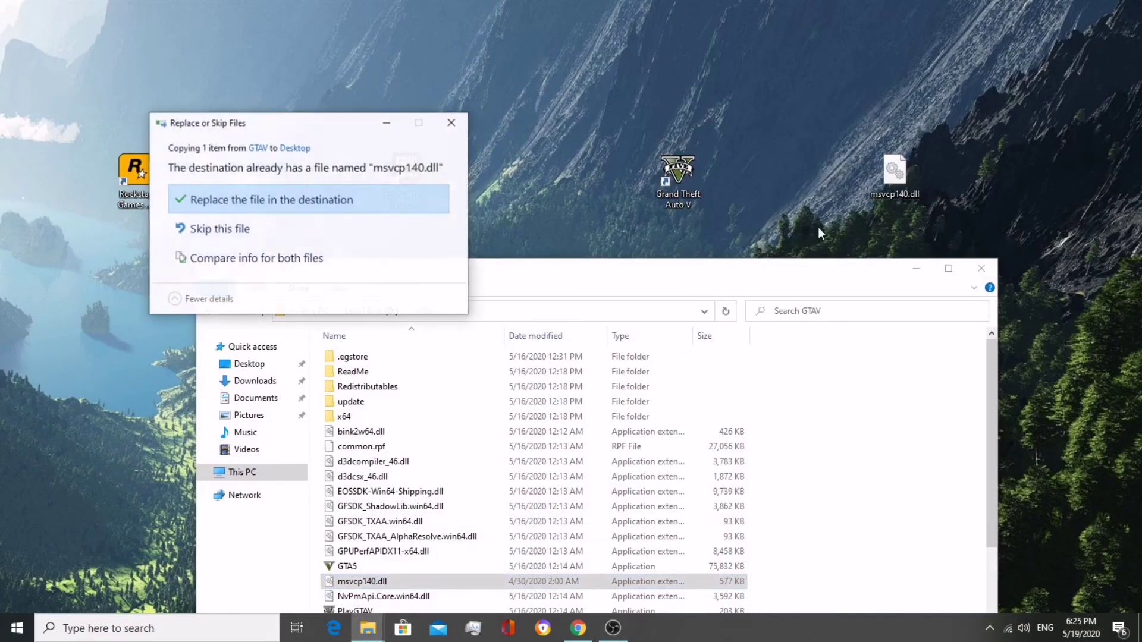
left_click(451, 123)
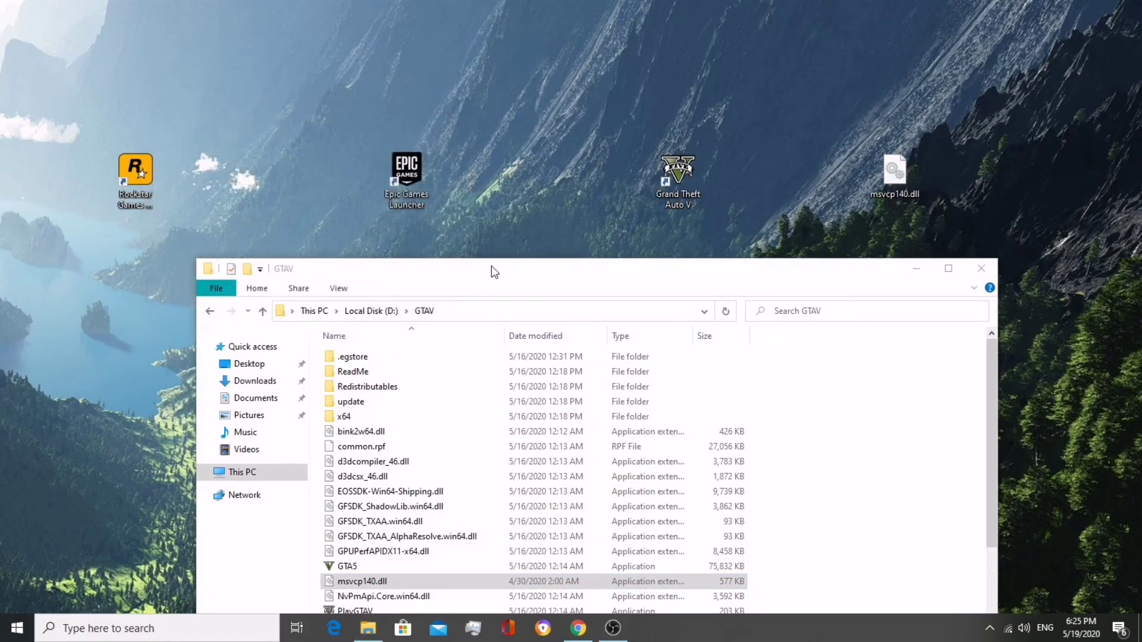
- Maximize the GTAV folder window to check its files around msvcp140.dll, and restore the window to its smaller size
left_click_drag(492, 266, 484, 2)
scroll(363, 326, "down", 3)
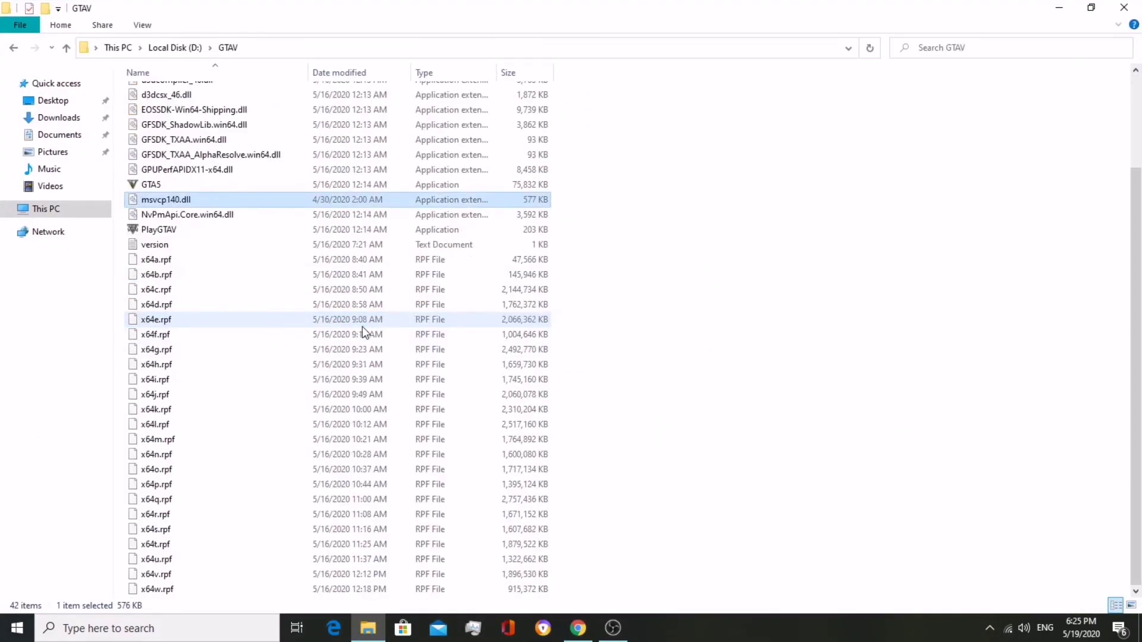
scroll(362, 326, "up", 3)
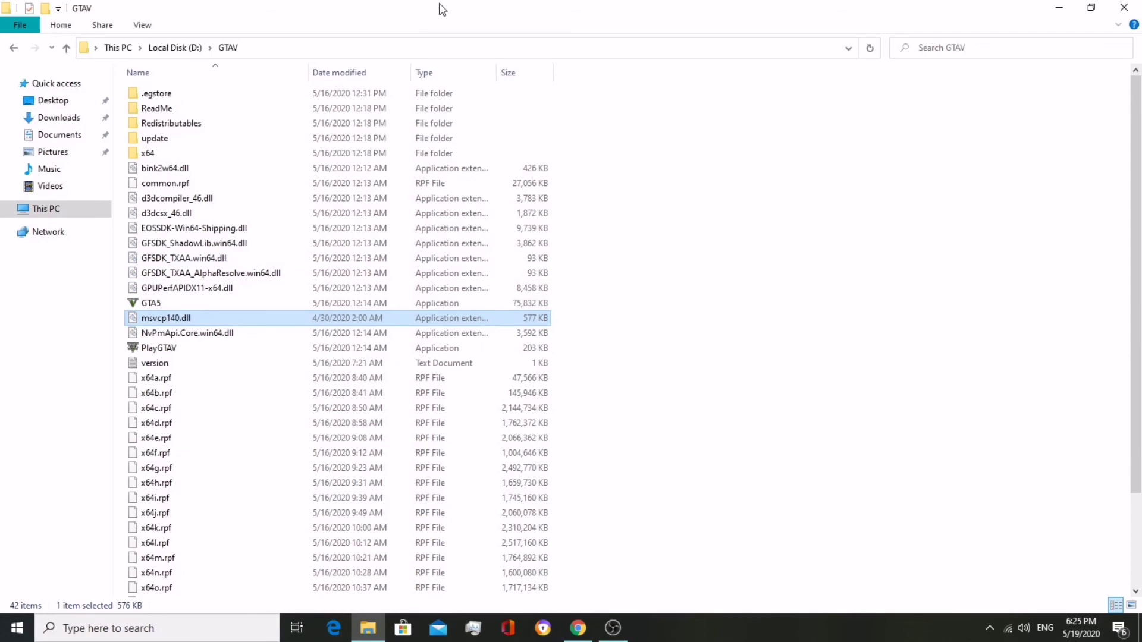
left_click_drag(443, 8, 611, 73)
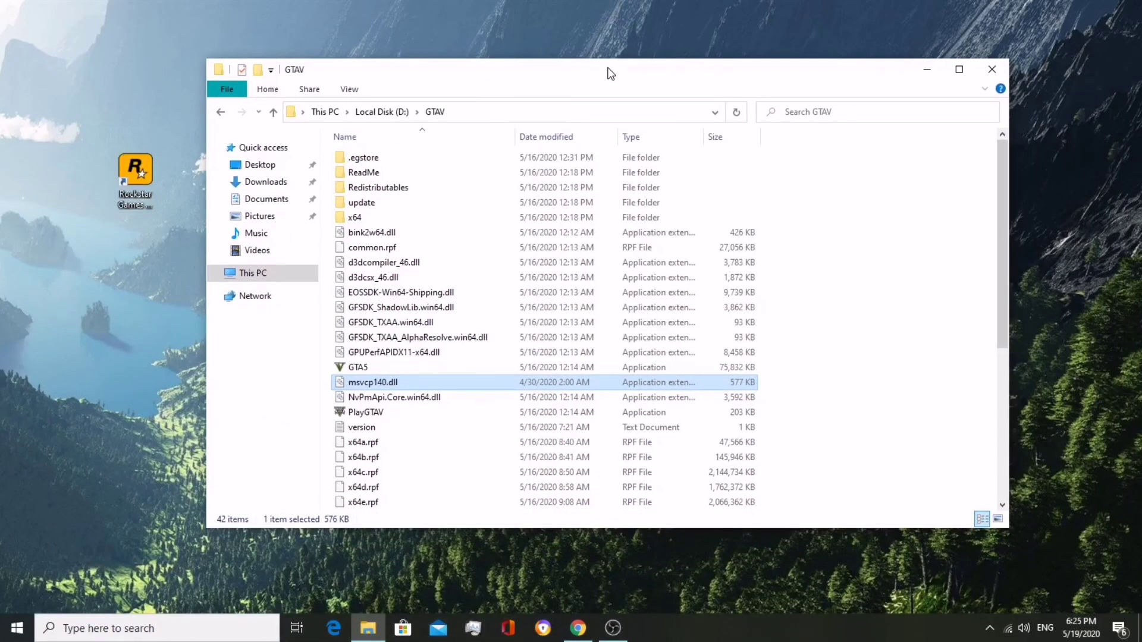